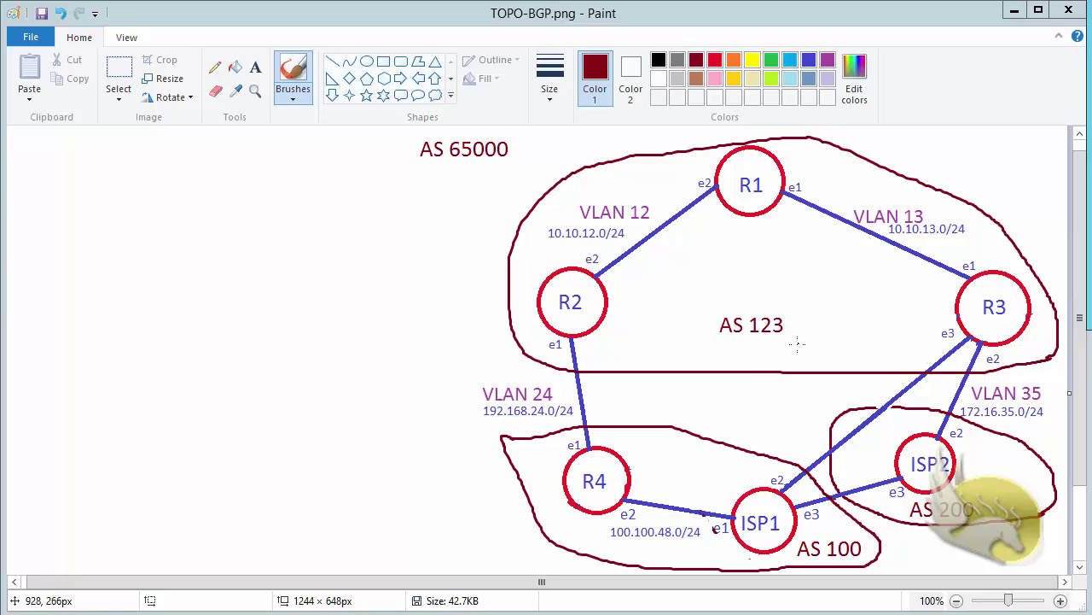
# Circle AS 123 on the diagram, undo the mark, and switch to R2's WinBox window
pyautogui.moveTo(798, 343)
pyautogui.mouseDown()
pyautogui.moveTo(751, 345)
pyautogui.moveTo(776, 285)
pyautogui.moveTo(758, 362)
pyautogui.mouseUp()
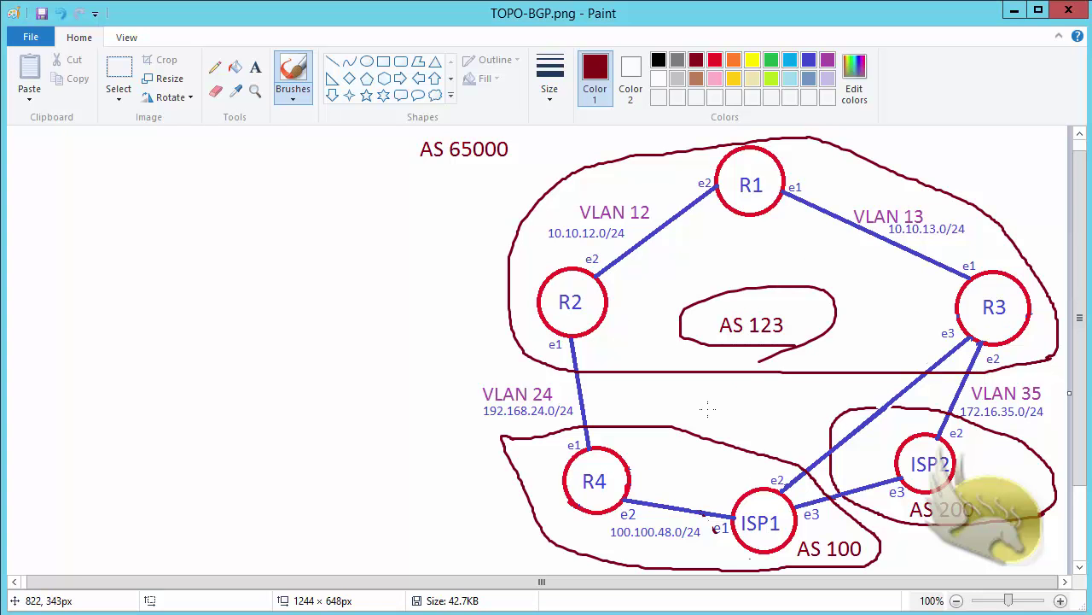
pyautogui.hotkey('ctrl', 'z')
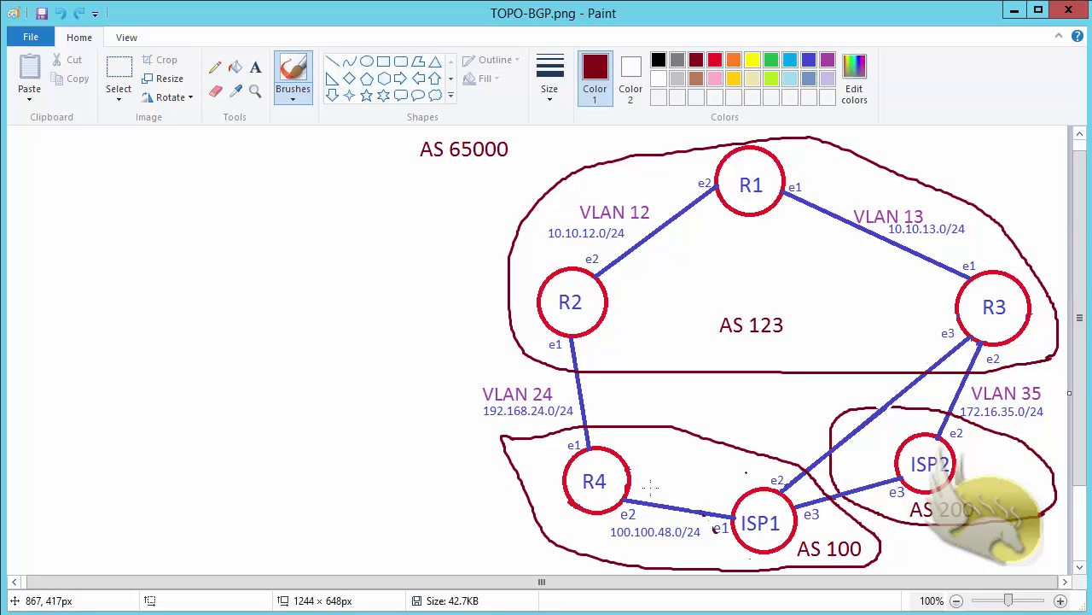
pyautogui.hotkey('alt', 'Tab')
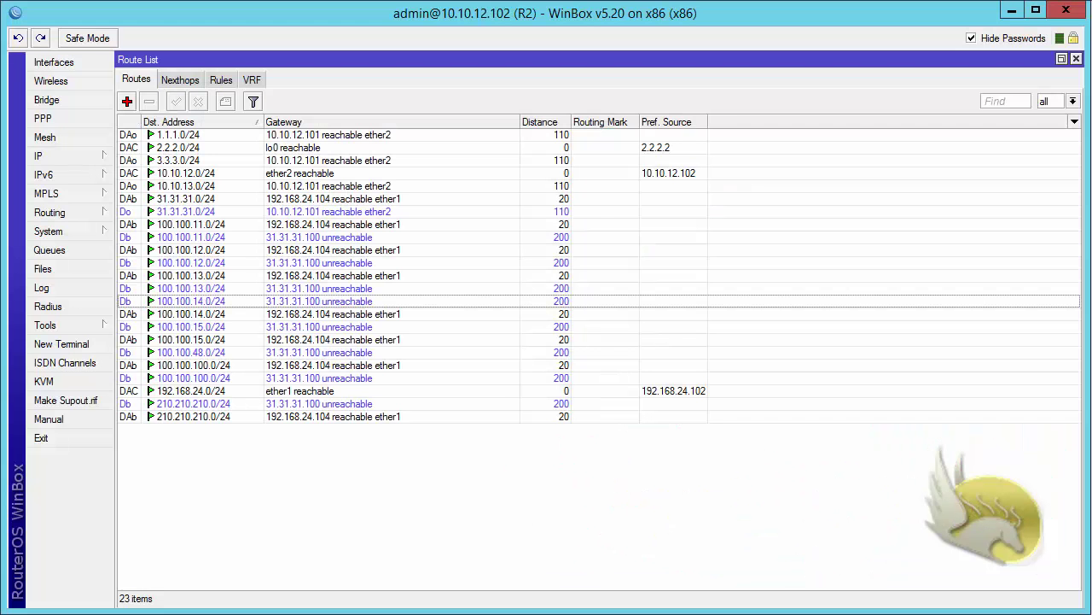
# Inspect R2's BGP peer R4 settings without changes, then switch to R1's BGP peers
pyautogui.click(83, 212)
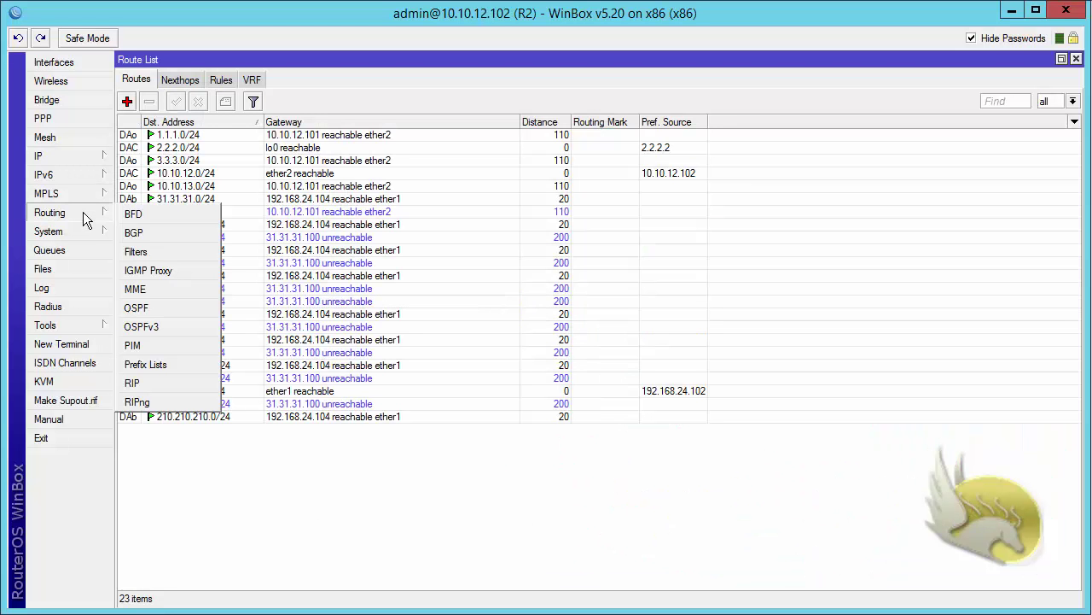
pyautogui.click(156, 234)
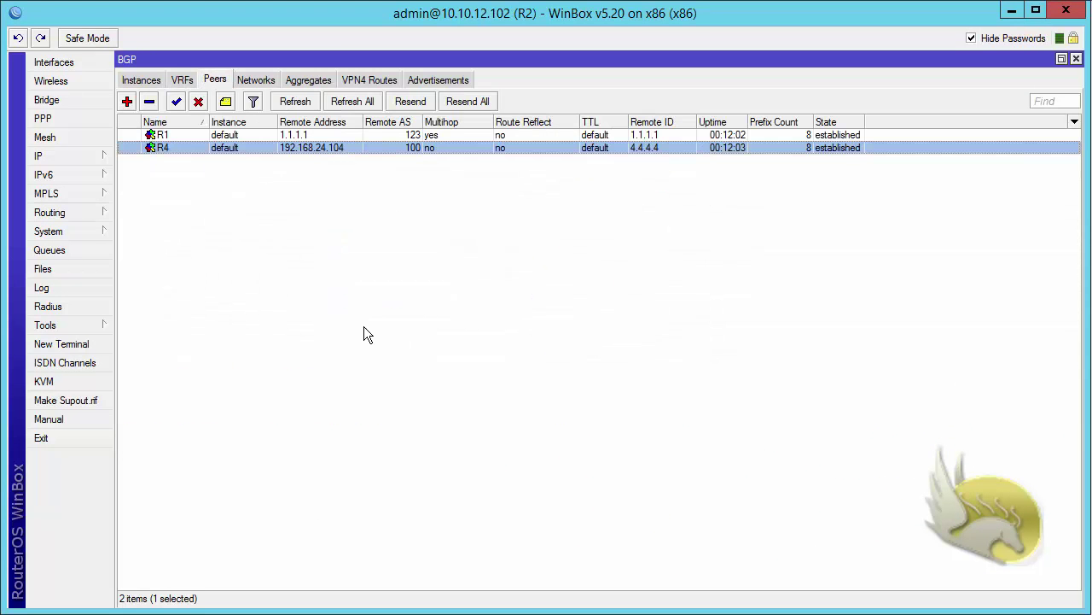
pyautogui.doubleClick(178, 150)
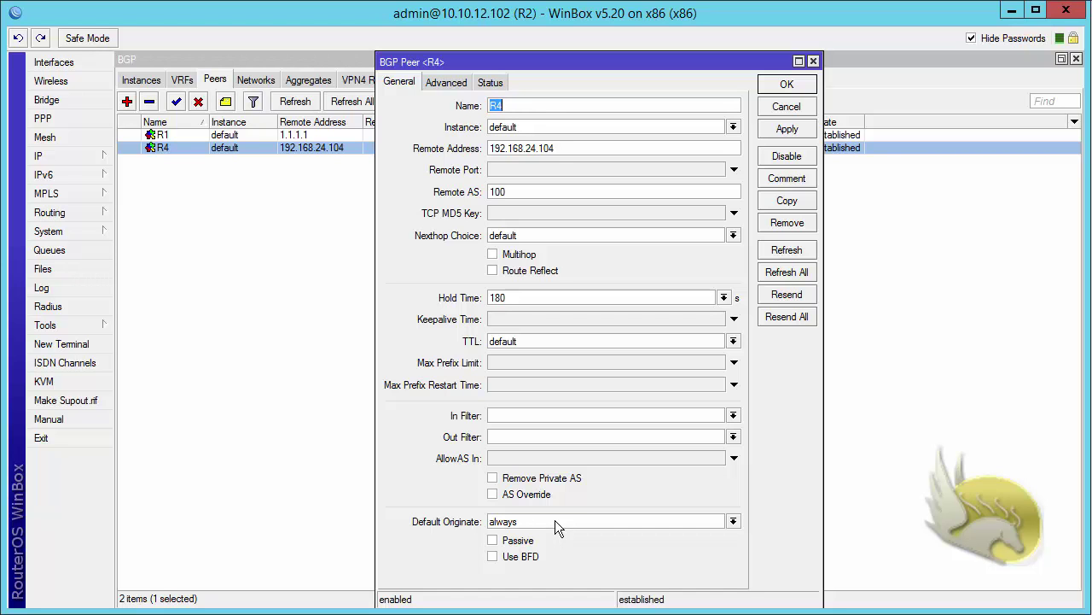
pyautogui.click(763, 112)
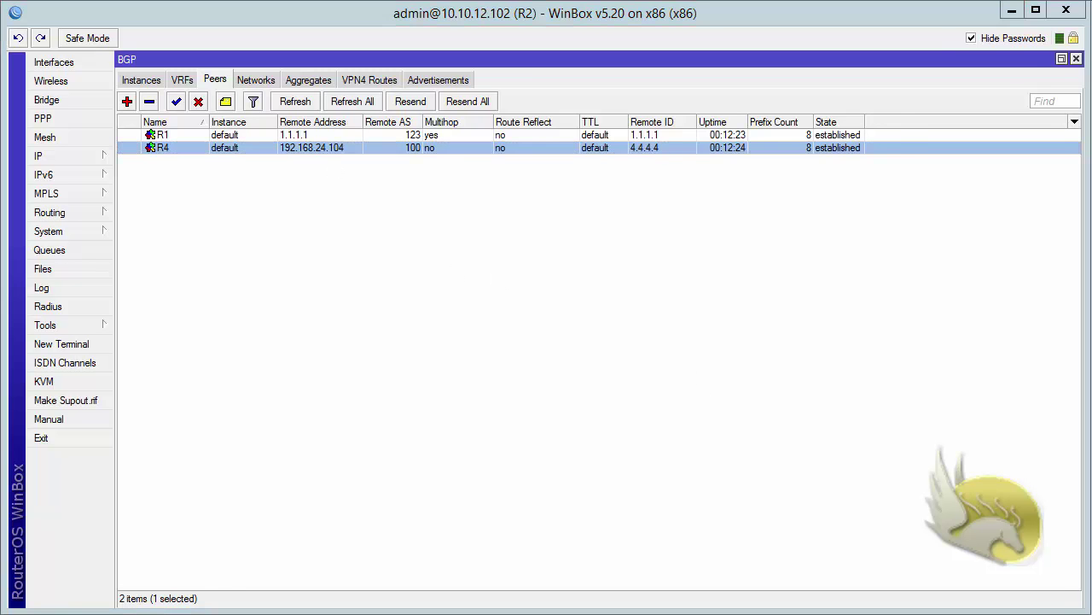
pyautogui.hotkey('alt', 'Tab')
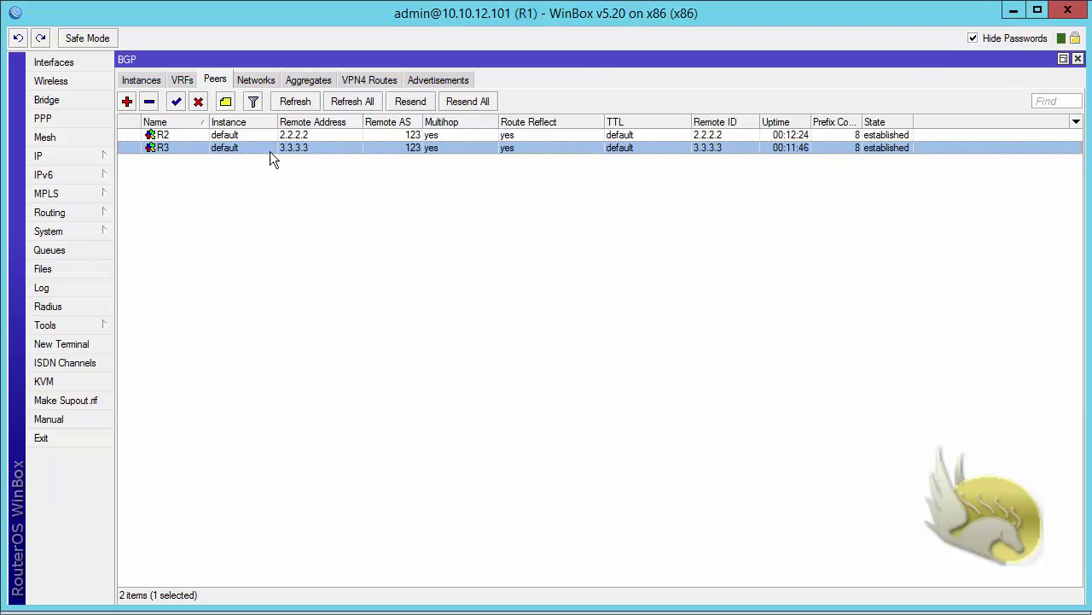
# Select R1's peers, then view the ISP1 peer in R3's and R4's BGP peer lists
pyautogui.keyDown('shift'); pyautogui.click(184, 135); pyautogui.keyUp('shift')
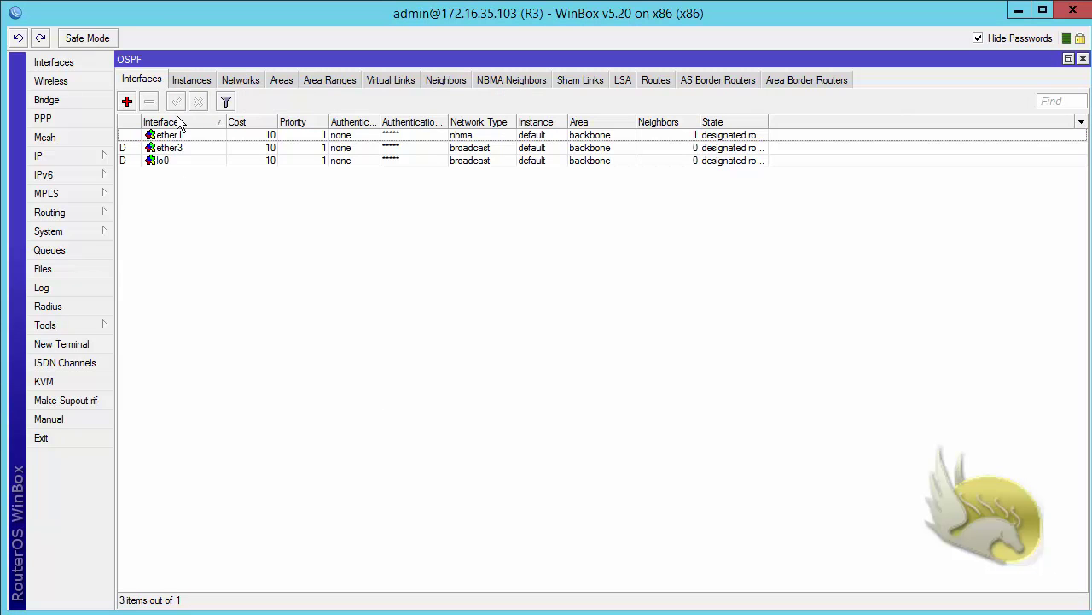
pyautogui.click(78, 207)
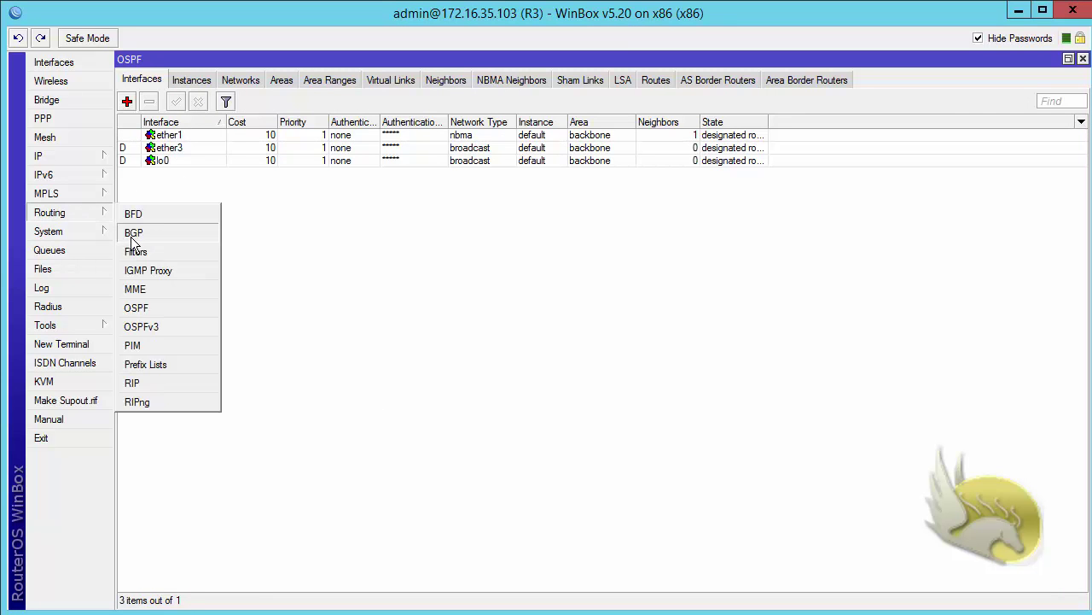
pyautogui.click(132, 235)
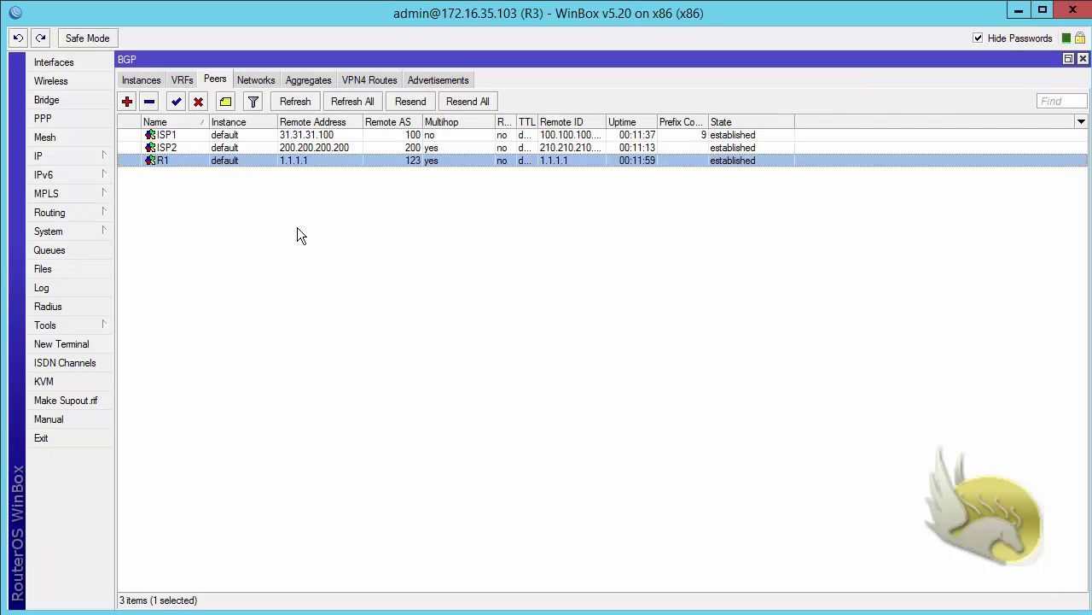
pyautogui.click(183, 137)
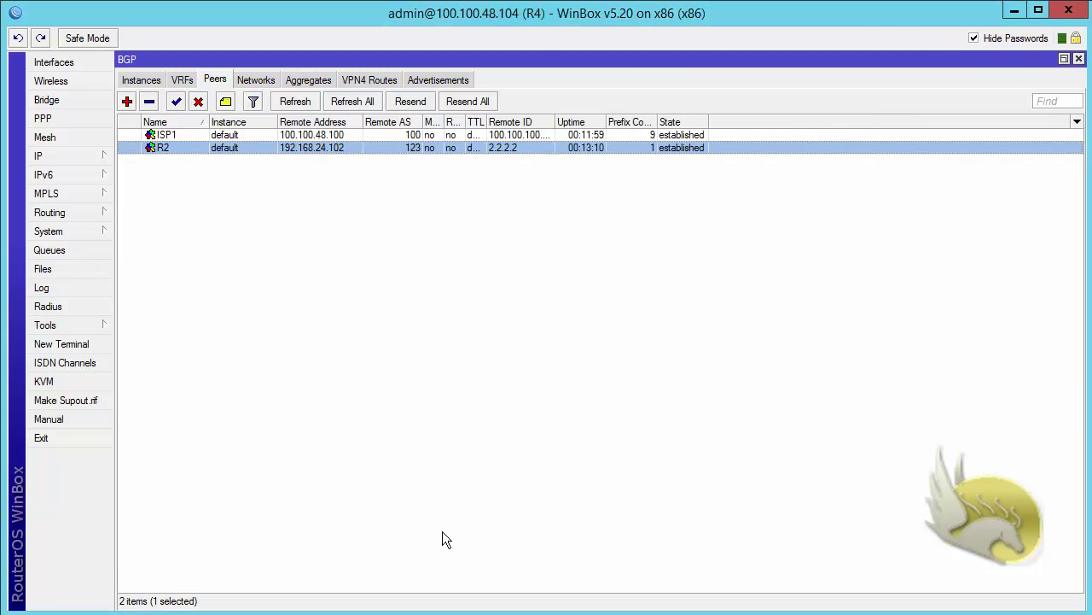
pyautogui.click(184, 138)
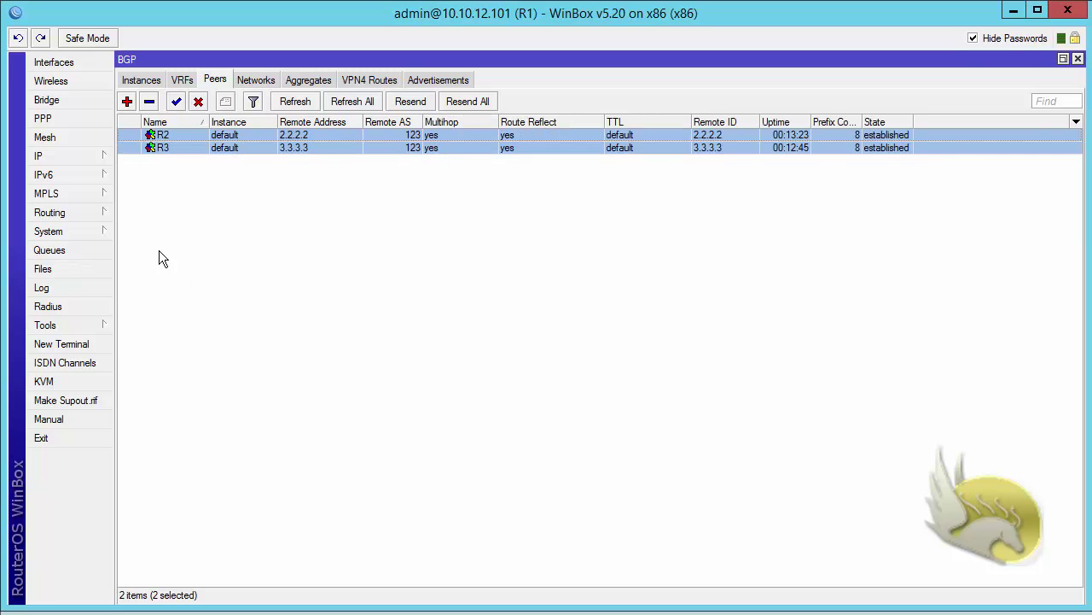
# In R1's route list, select the unreachable 100.100.11.0/24 route via 192.168.24.104
pyautogui.click(90, 159)
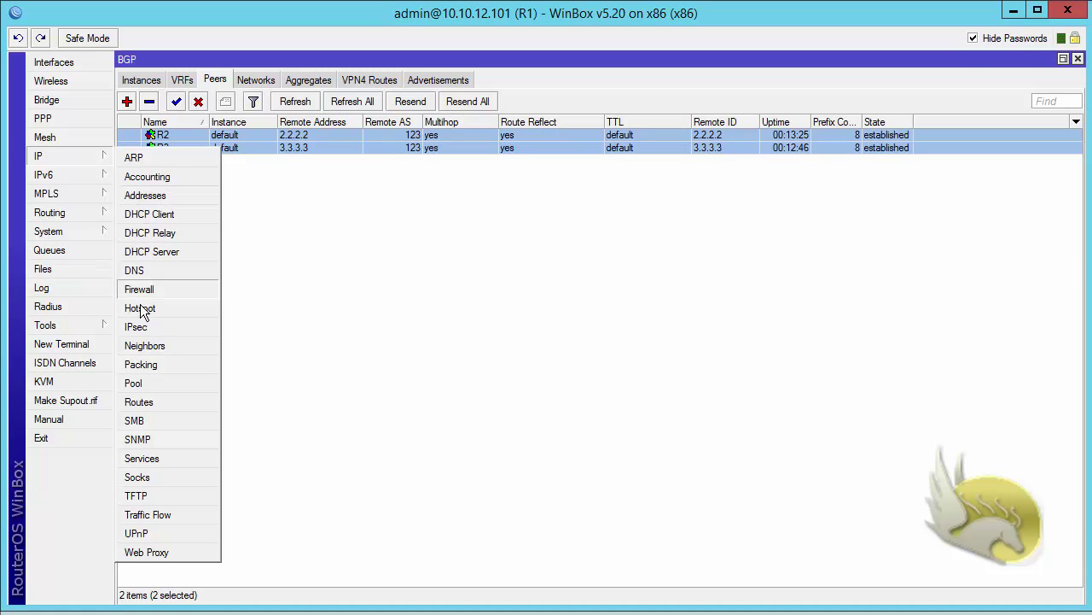
pyautogui.click(162, 401)
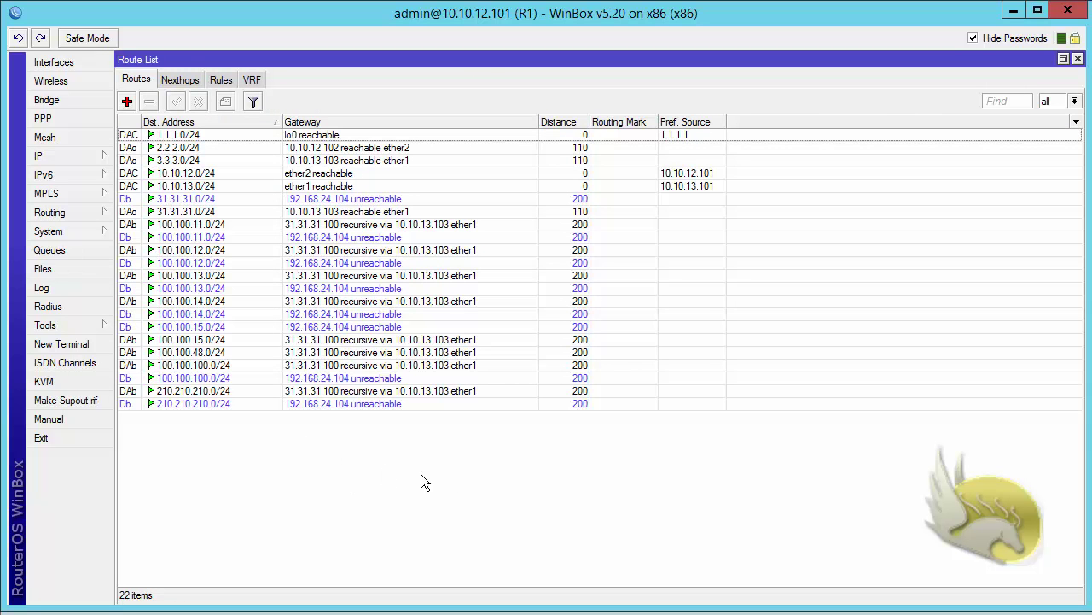
pyautogui.click(190, 226)
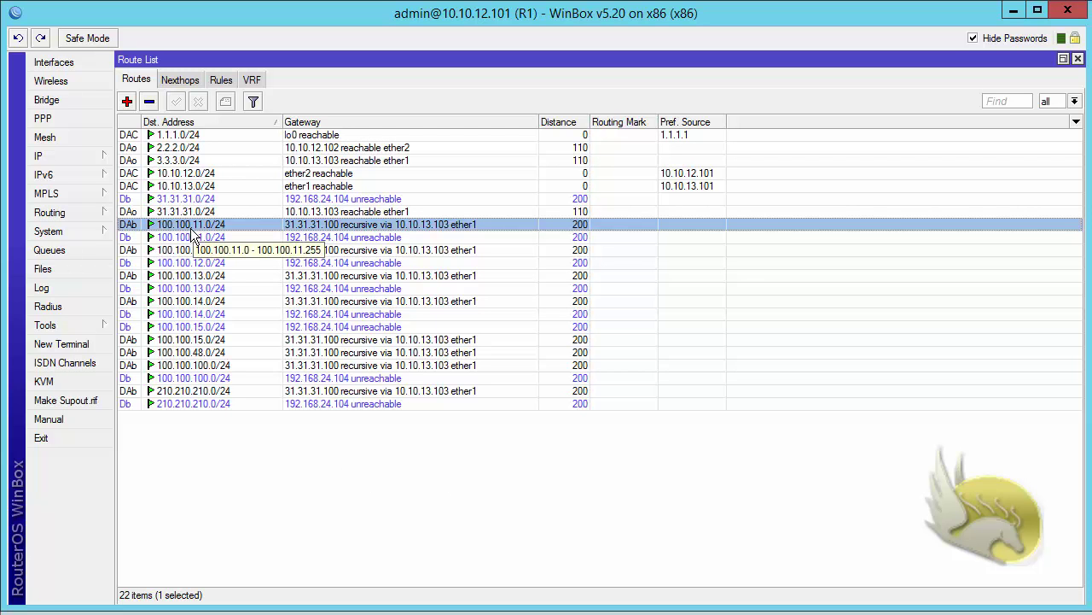
pyautogui.click(295, 239)
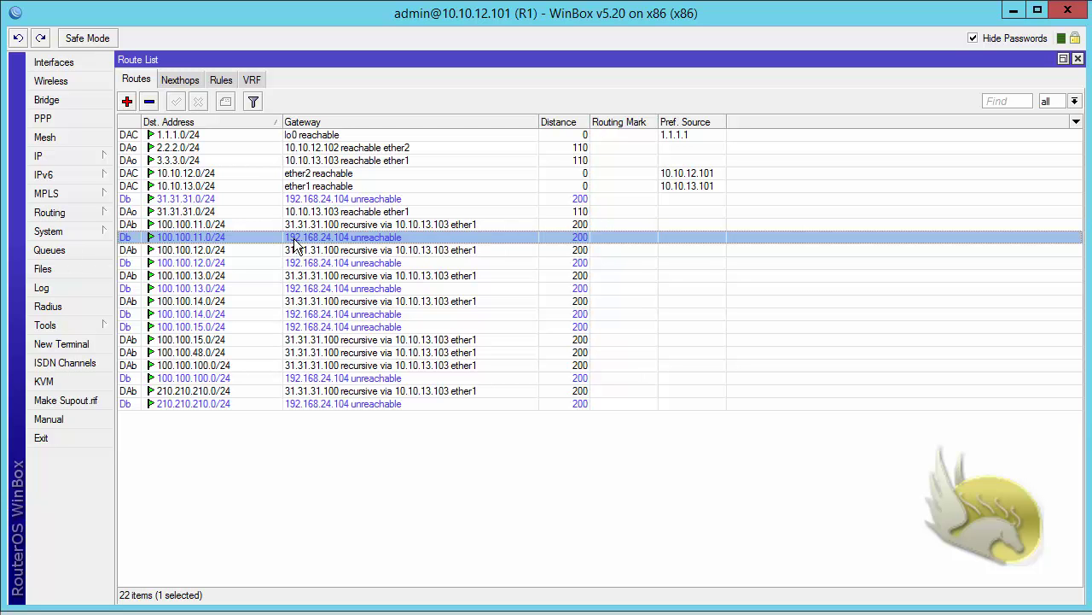
# Add the unreachable 100.100.12.0/24 through 100.100.15.0/24 routes to the selection
pyautogui.keyDown('ctrl'); pyautogui.click(299, 264); pyautogui.keyUp('ctrl')
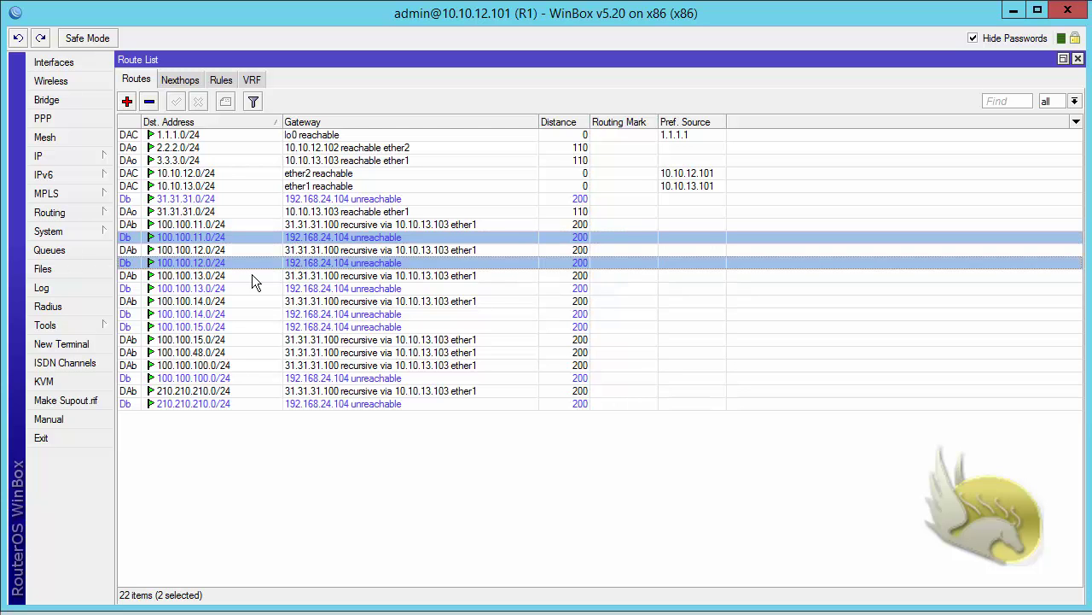
pyautogui.keyDown('ctrl'); pyautogui.click(315, 288); pyautogui.keyUp('ctrl')
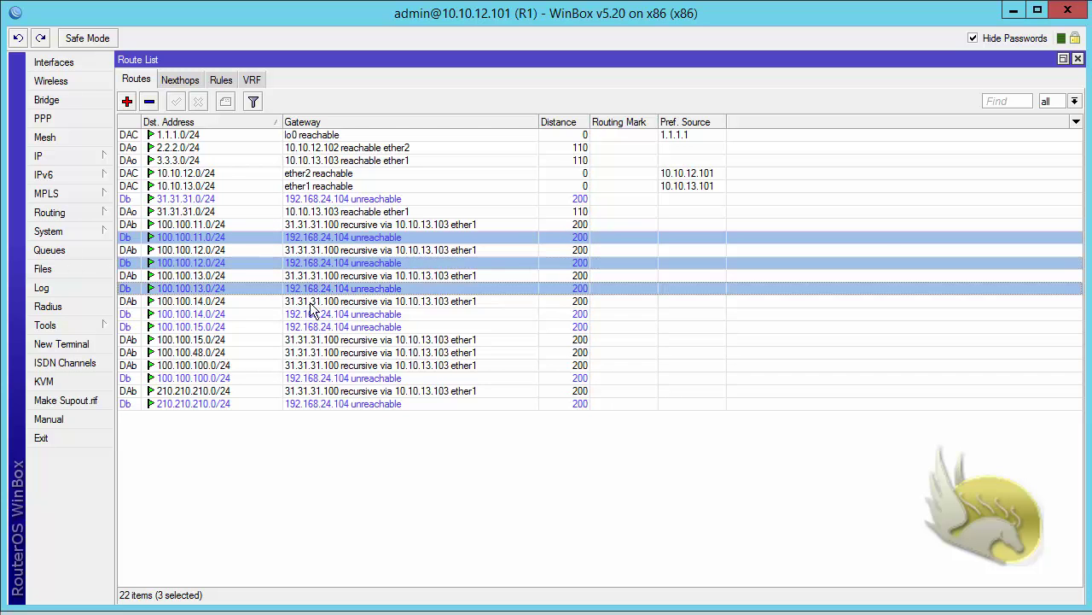
pyautogui.keyDown('ctrl'); pyautogui.click(312, 314); pyautogui.keyUp('ctrl')
pyautogui.keyDown('ctrl'); pyautogui.click(309, 326); pyautogui.keyUp('ctrl')
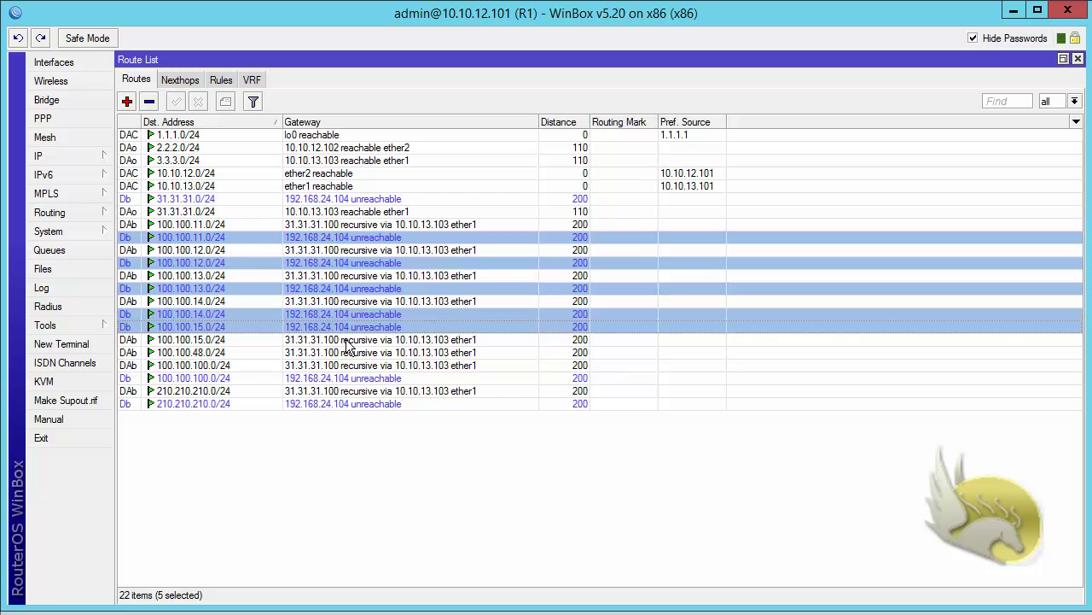
pyautogui.click(86, 328)
# Ping 192.168.24.104 from R1 and stop it after it fails with no route to host
pyautogui.click(166, 499)
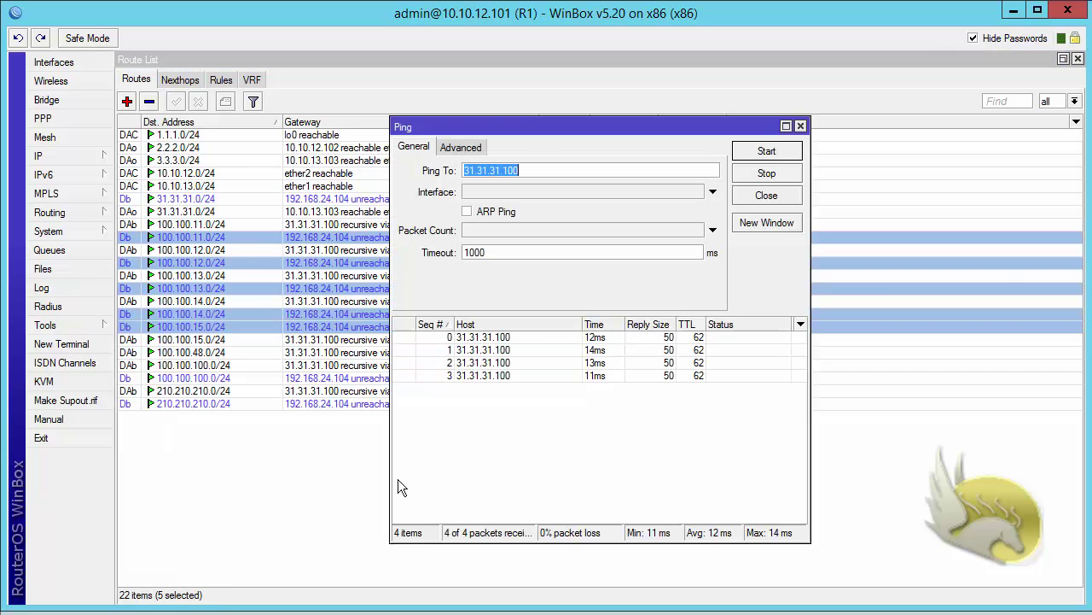
pyautogui.write('192.168.24.104')
pyautogui.click(744, 154)
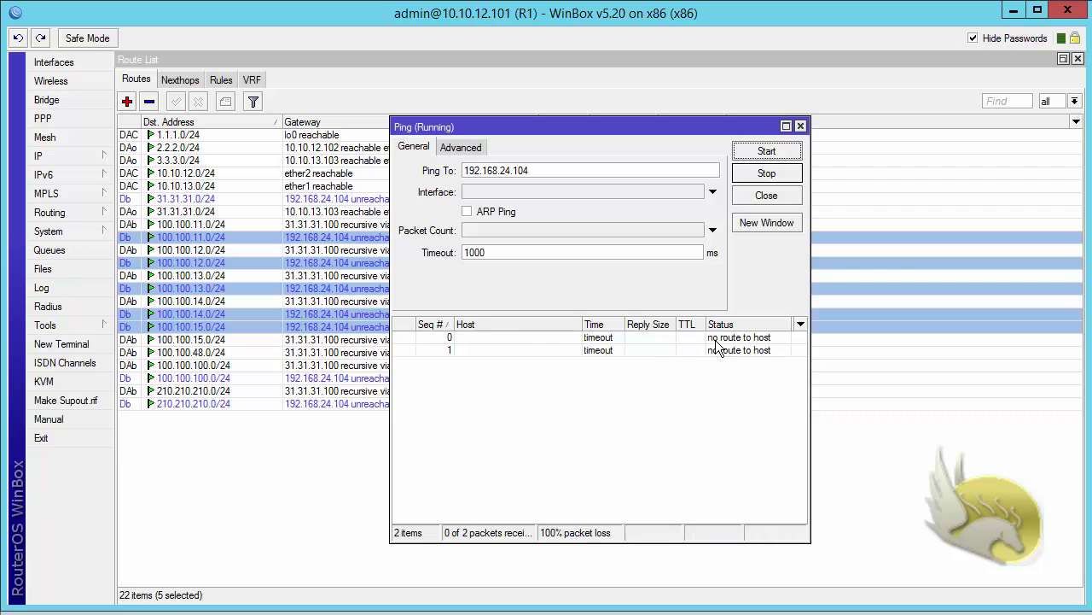
pyautogui.click(760, 176)
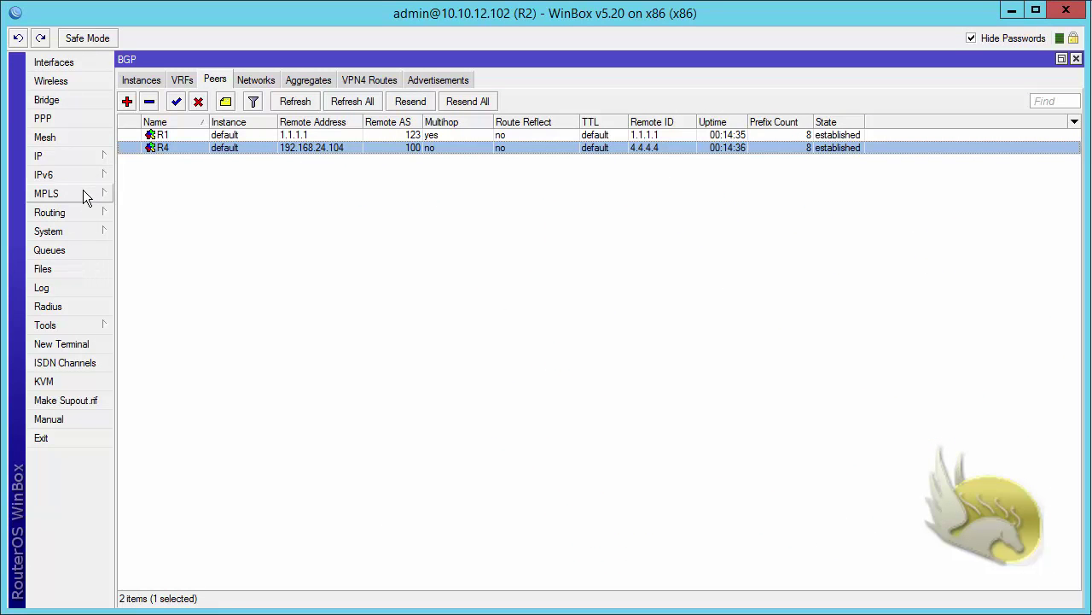
# Add network 192.168.24.0/24 to R2's OSPF backbone area and select the ether1 OSPF interface
pyautogui.click(81, 212)
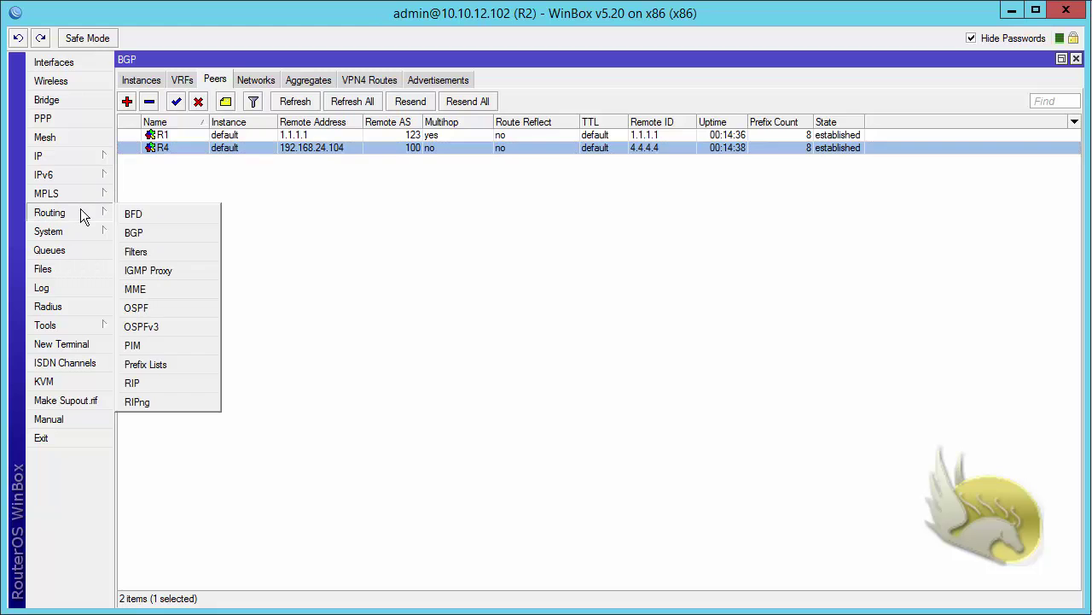
pyautogui.click(166, 307)
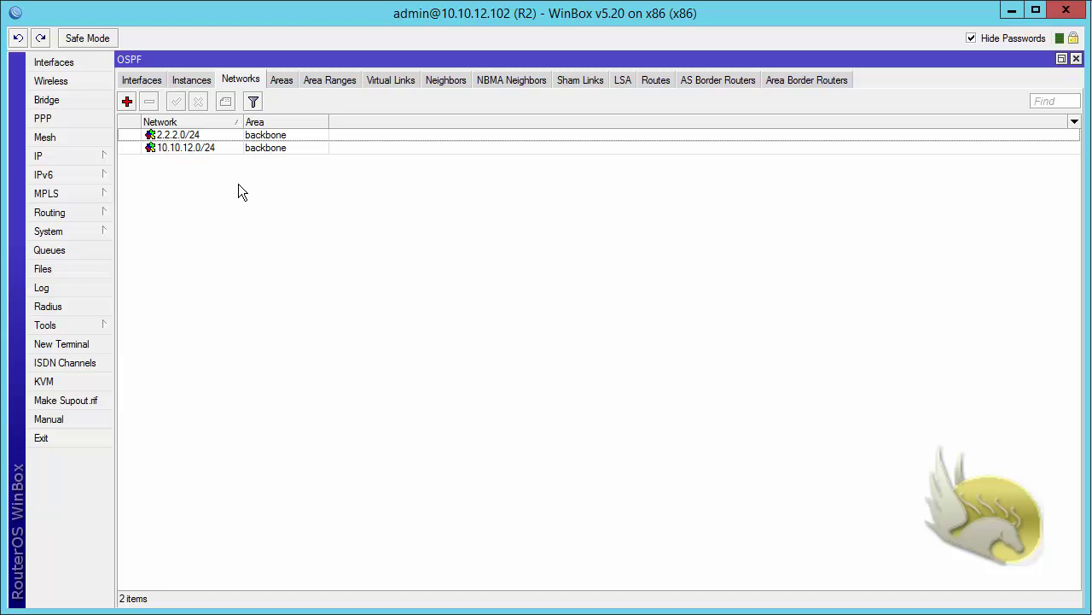
pyautogui.click(126, 101)
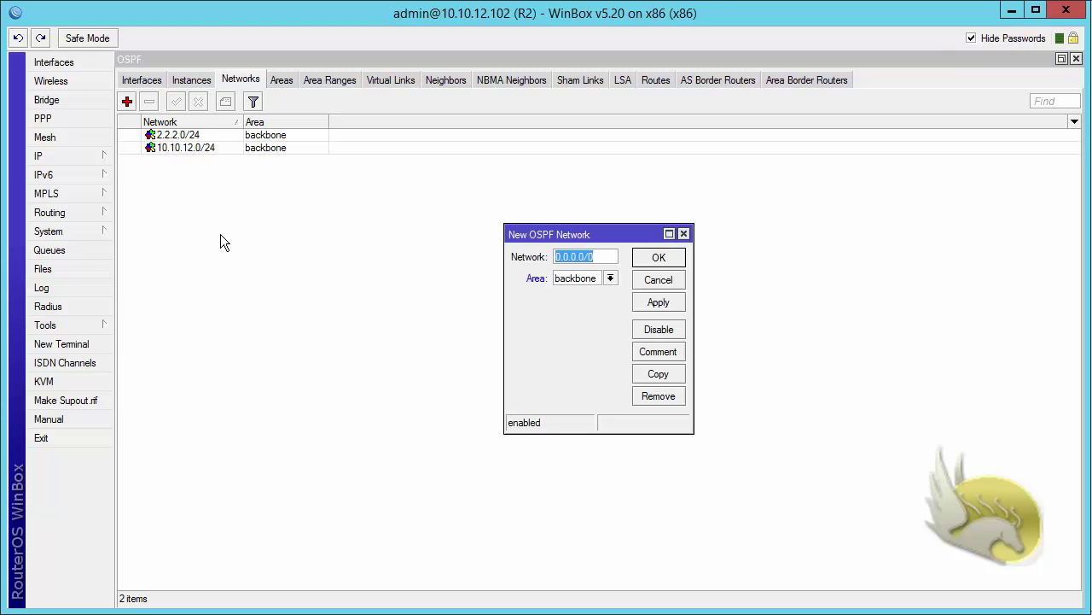
pyautogui.write('192.168')
pyautogui.write('.')
pyautogui.write('24.0')
pyautogui.write('/24')
pyautogui.click(649, 262)
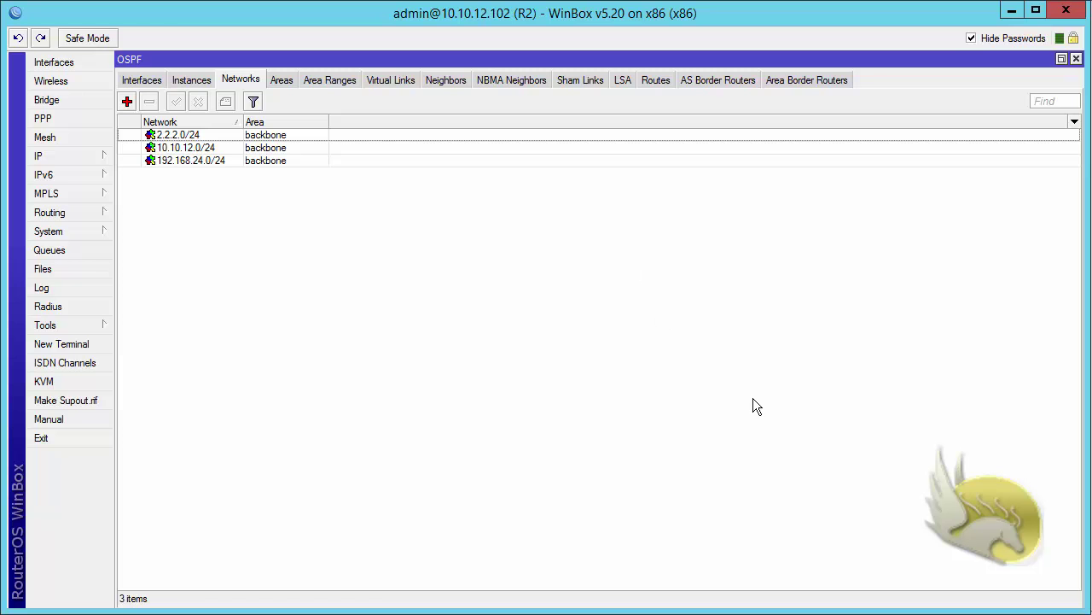
pyautogui.click(137, 80)
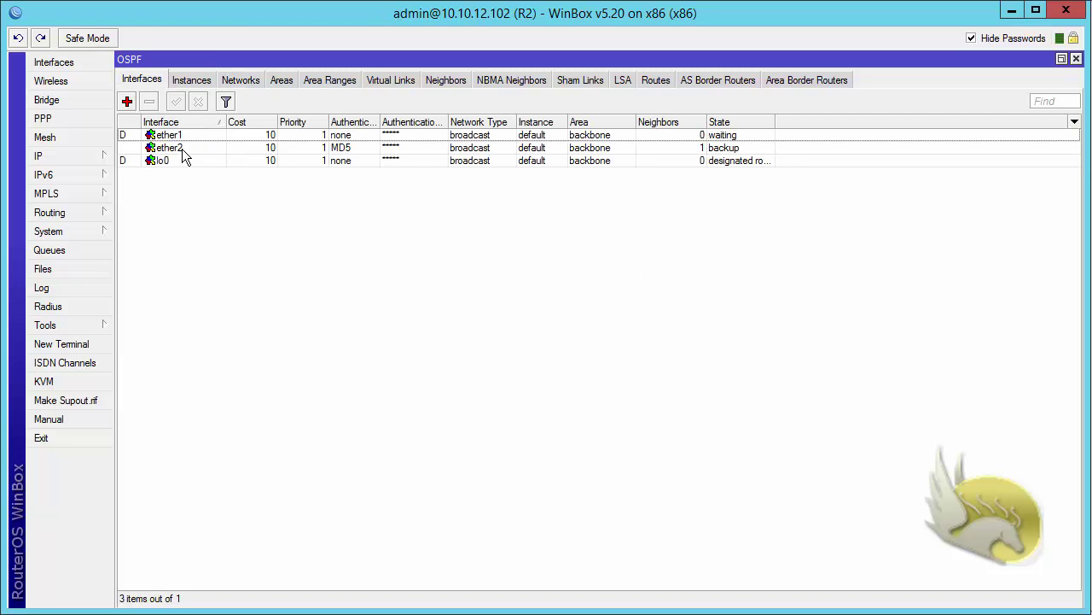
pyautogui.click(183, 137)
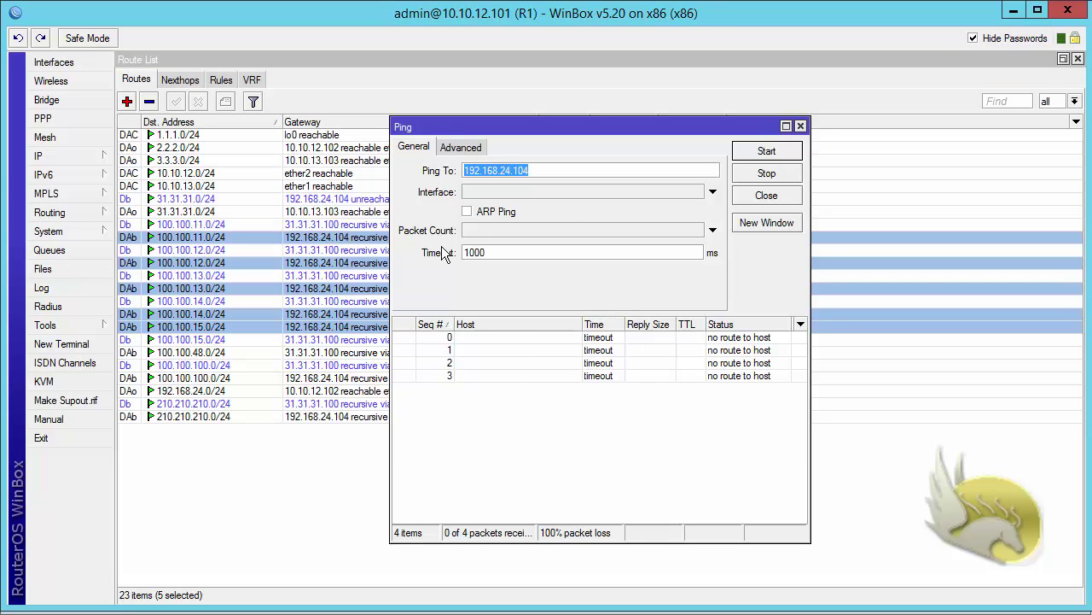
# Rerun the ping to 192.168.24.104 until replies arrive, close it, and clear the route selection
pyautogui.click(767, 151)
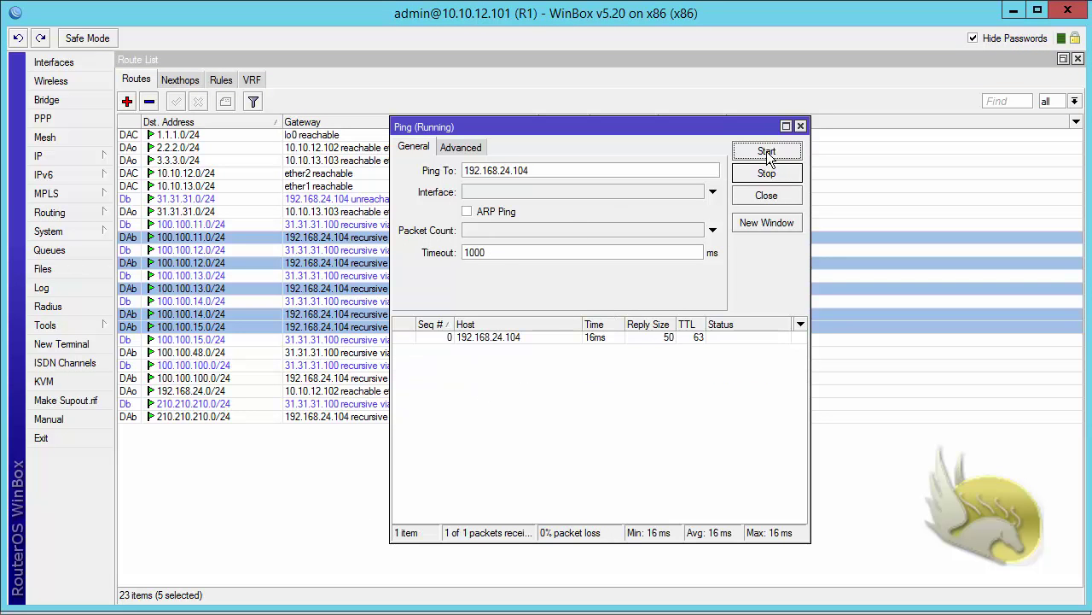
pyautogui.click(761, 176)
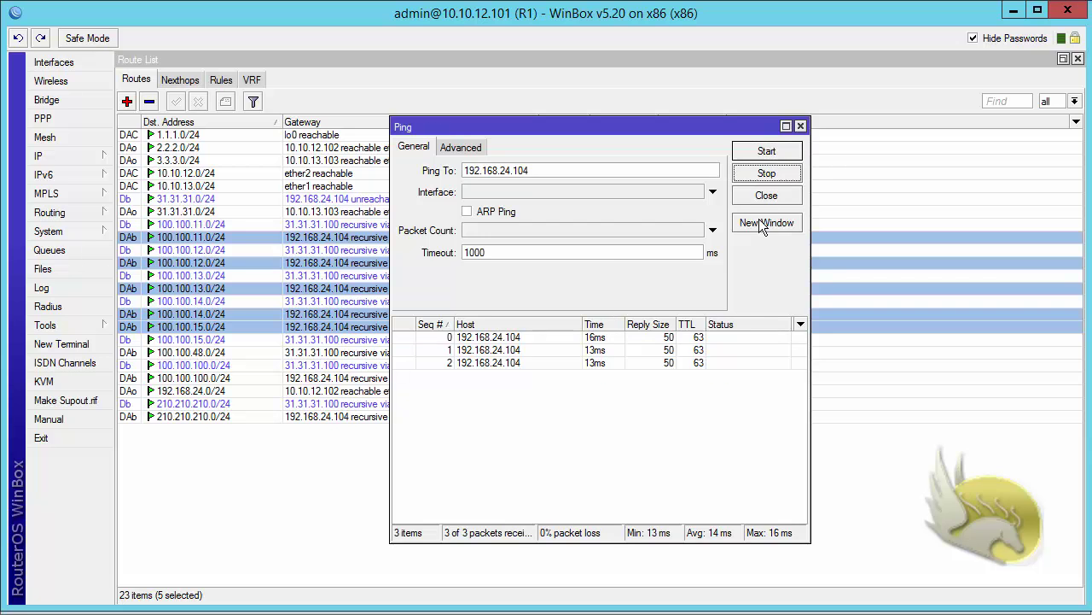
pyautogui.click(767, 200)
pyautogui.click(524, 478)
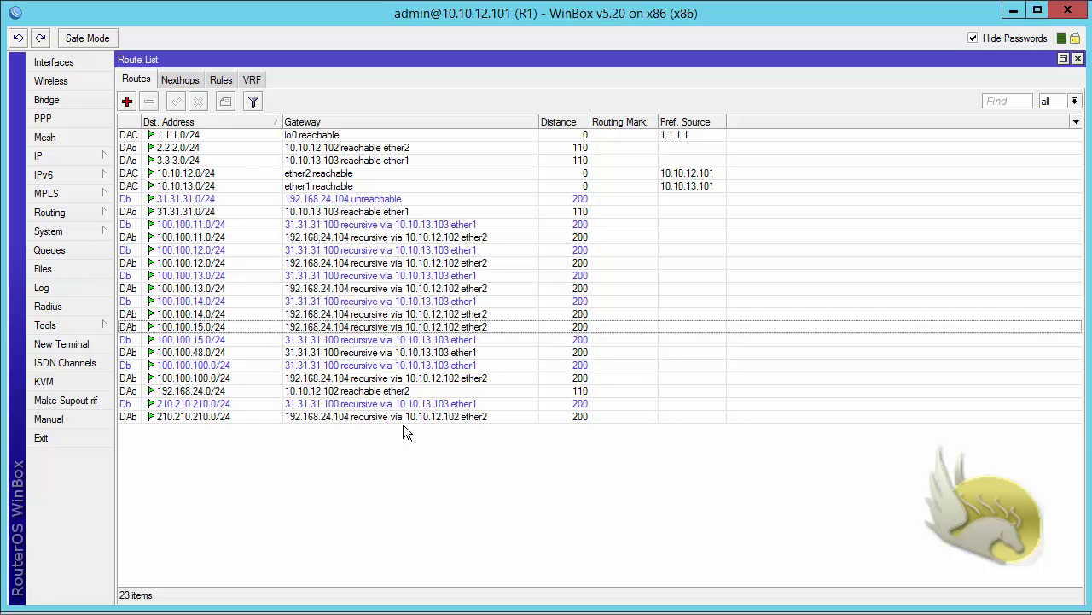
# Open R1's route 100.100.12.0/24 via 31.31.31.100 and highlight Scope 40 and Target Scope 30
pyautogui.click(271, 250)
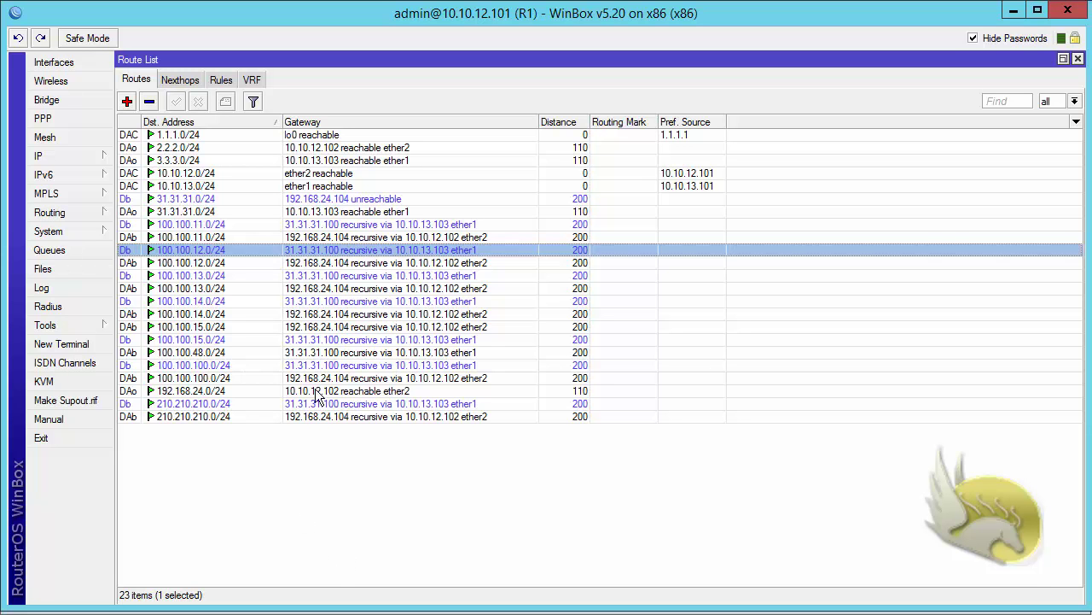
pyautogui.doubleClick(300, 251)
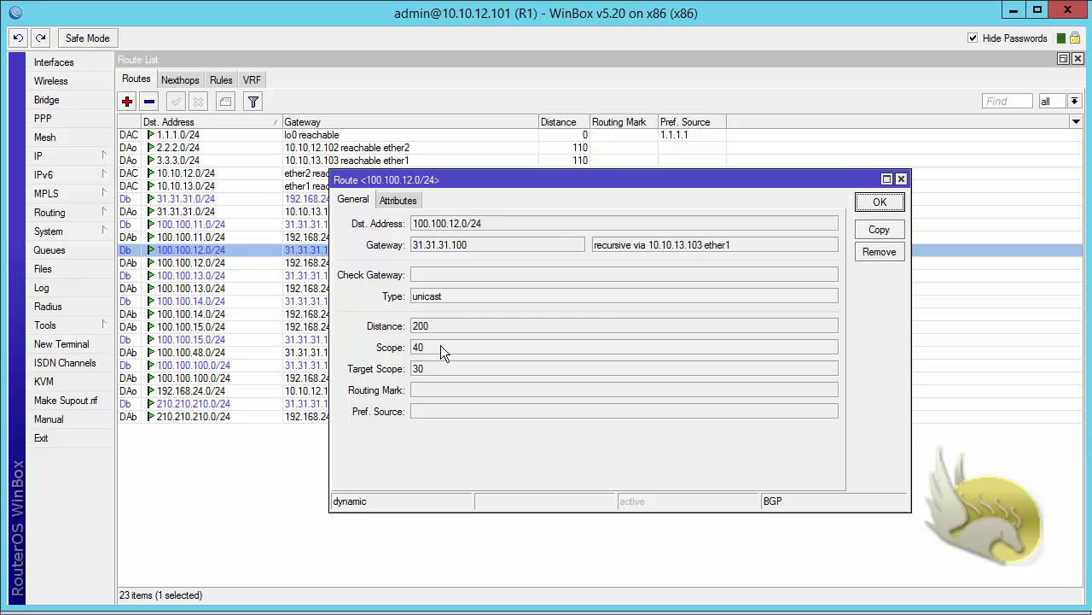
pyautogui.moveTo(441, 346); pyautogui.dragTo(413, 348)
pyautogui.press('Tab')
pyautogui.click(880, 203)
# Dismiss R1's route details and select 100.100.12.0/24 in R3's route list
pyautogui.click(438, 509)
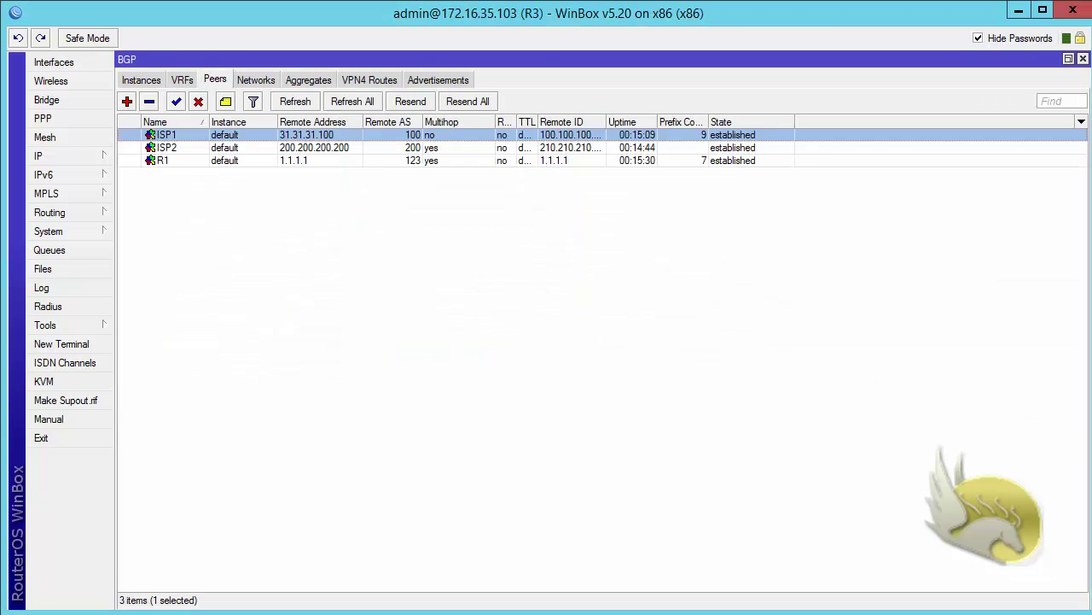
pyautogui.click(53, 160)
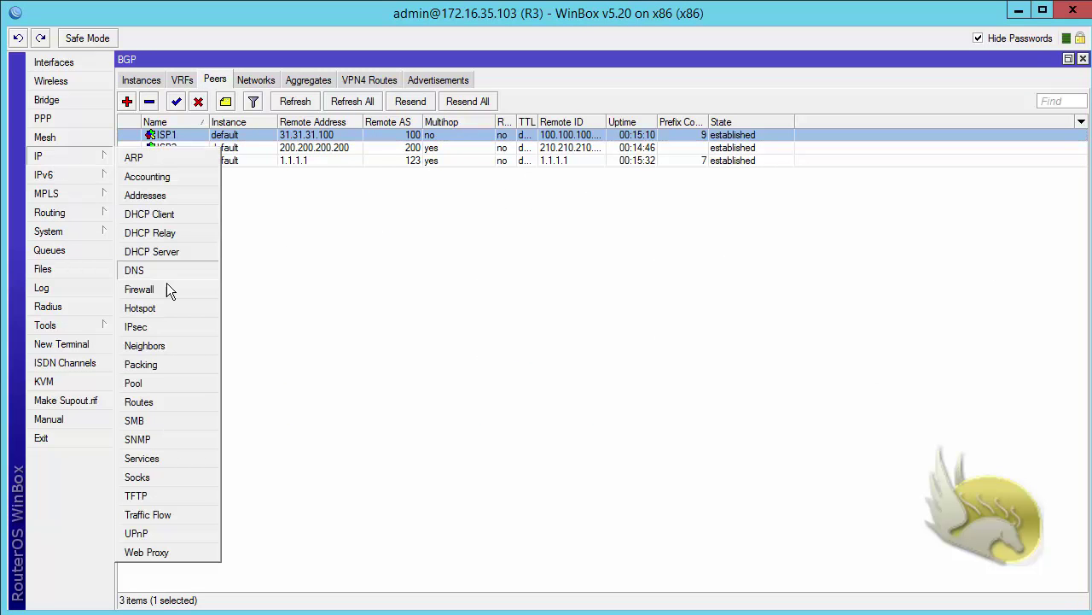
pyautogui.click(195, 402)
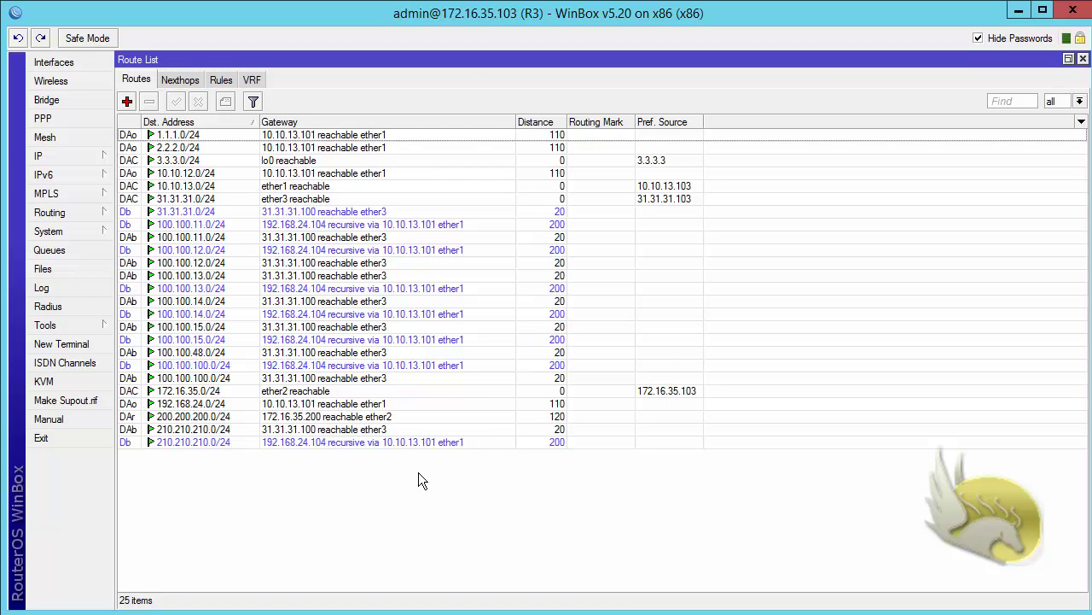
pyautogui.click(297, 267)
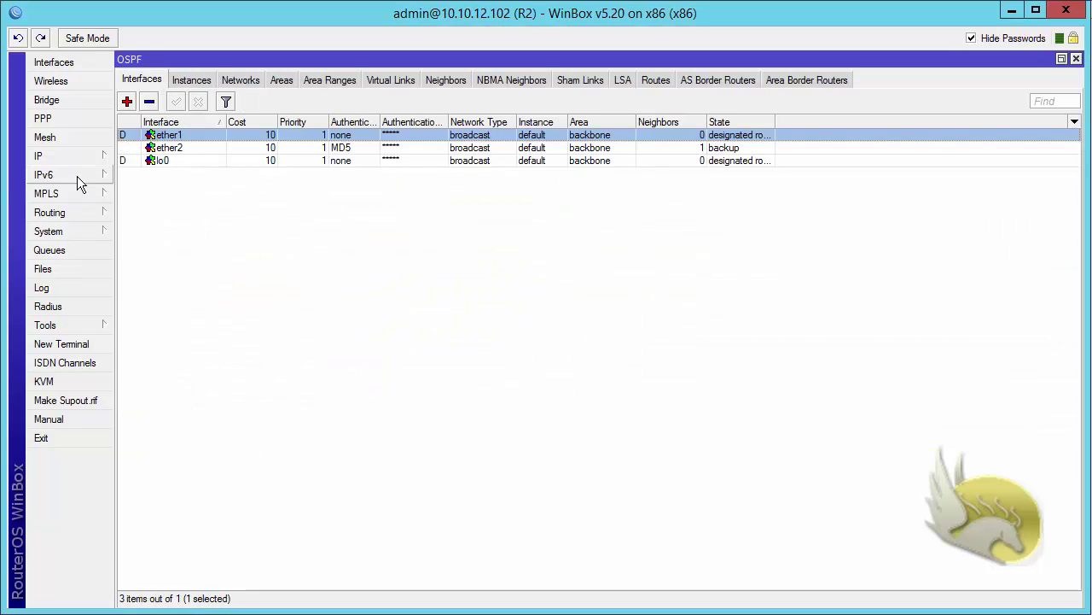
# View R2's route list and select the 100.100.15.0/24 route
pyautogui.click(83, 158)
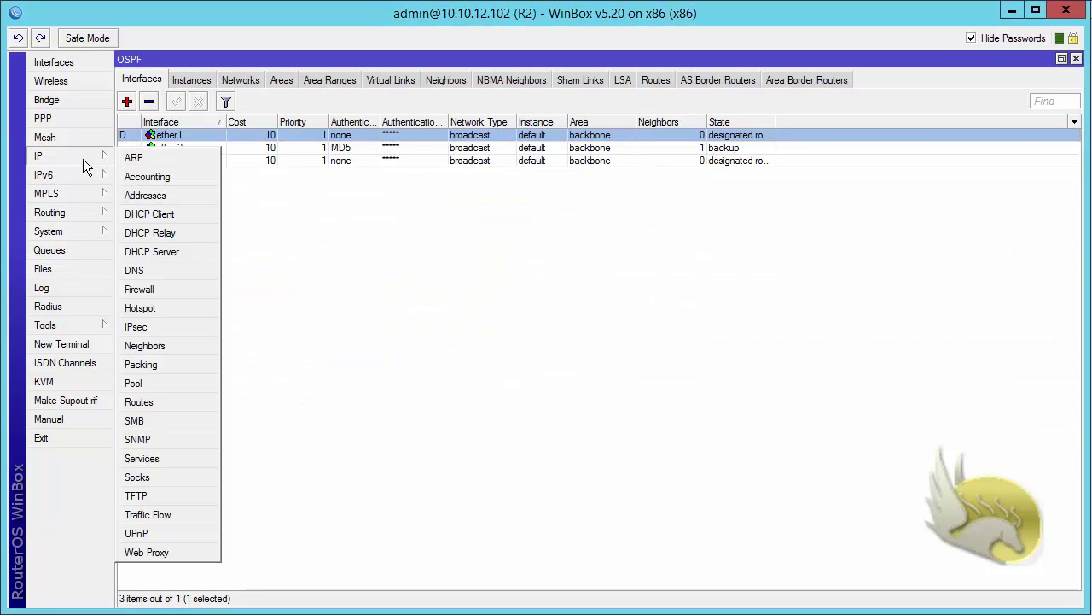
pyautogui.click(175, 401)
pyautogui.click(331, 274)
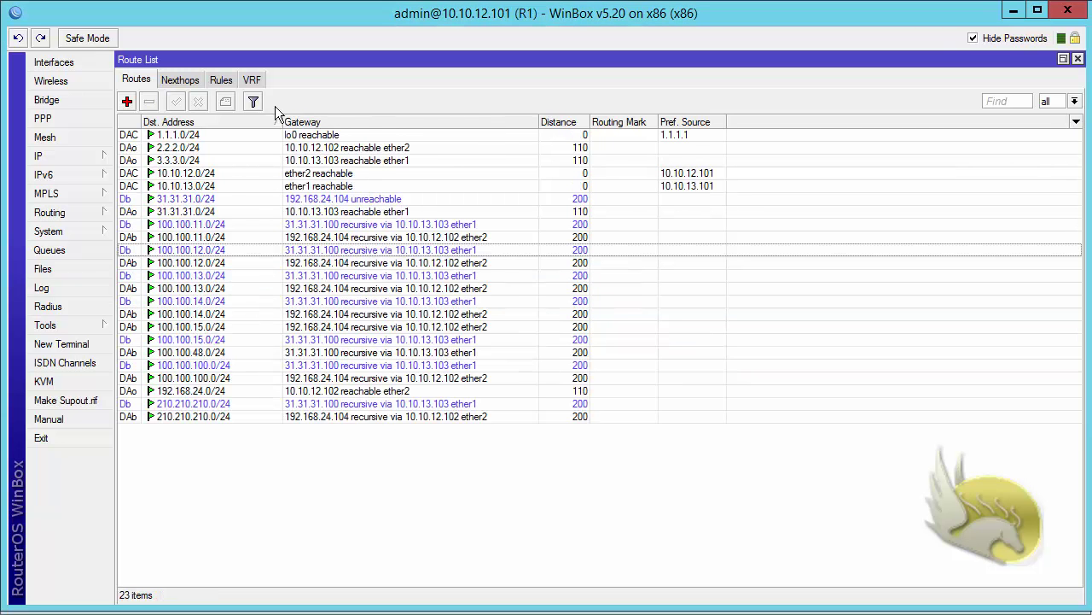
# Check R1's BGP advertisements, such as 100.100.48.0/24 to R2, and return to R1's routes
pyautogui.click(79, 212)
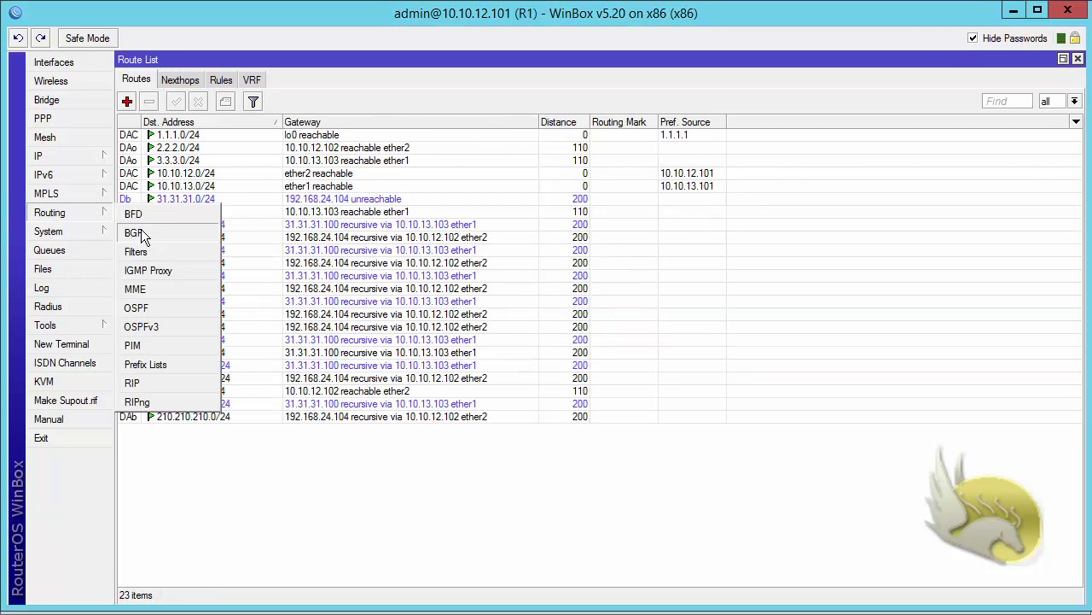
pyautogui.click(183, 227)
pyautogui.click(435, 80)
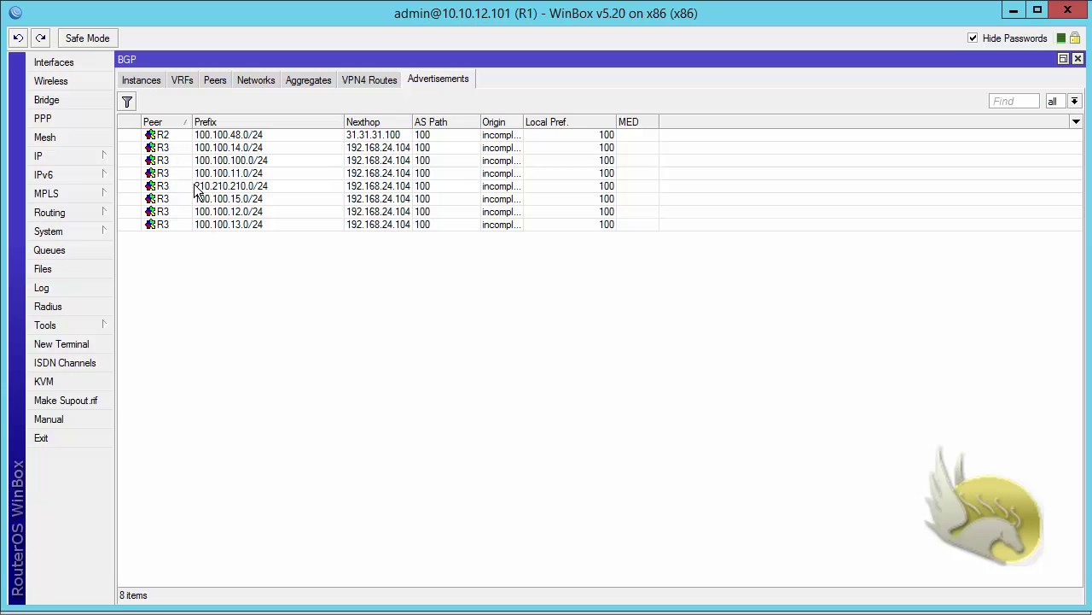
pyautogui.click(183, 137)
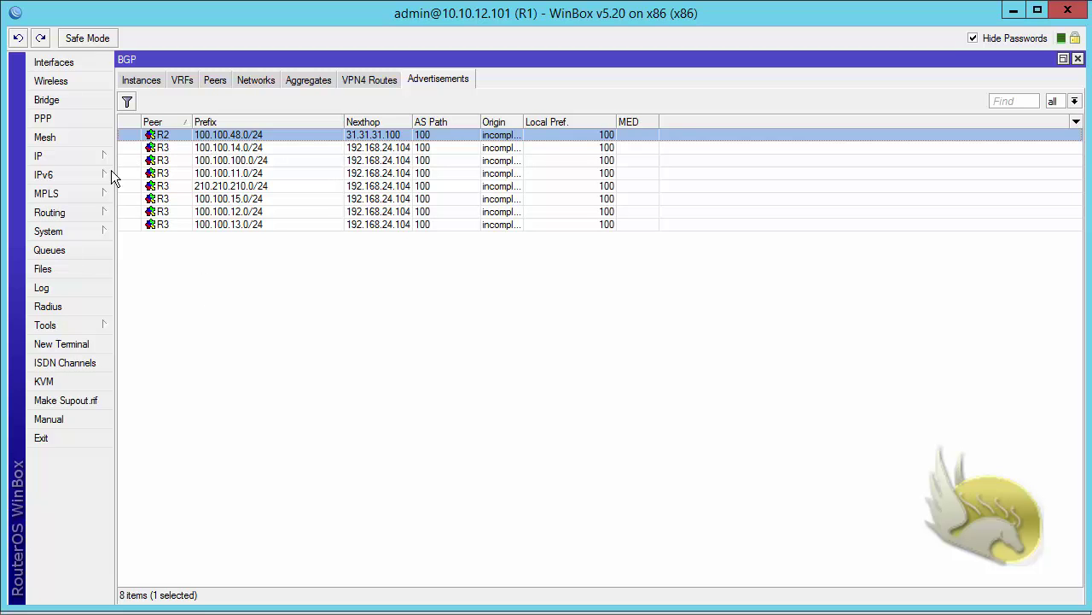
pyautogui.click(87, 158)
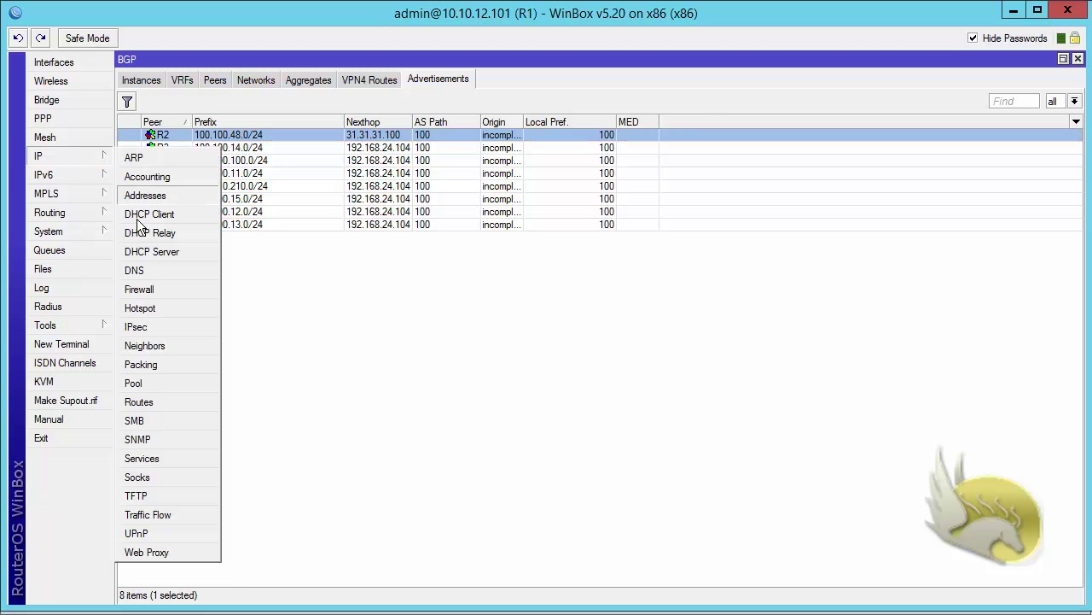
pyautogui.click(161, 401)
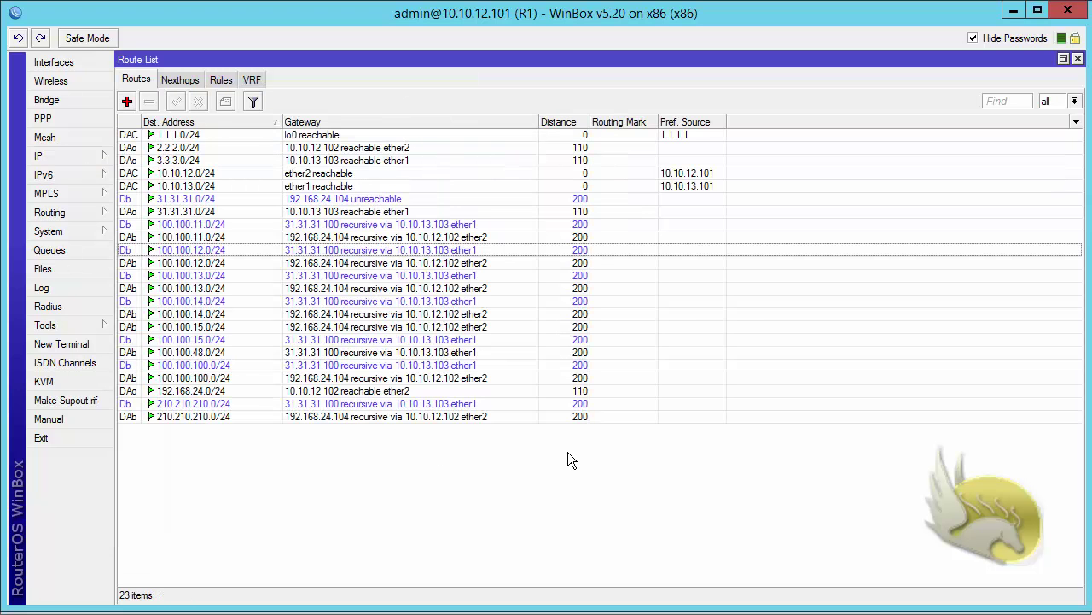
# Look over R1's 100.100.12.0/24 and 100.100.48.0/24 routes, then clear the selection
pyautogui.click(355, 251)
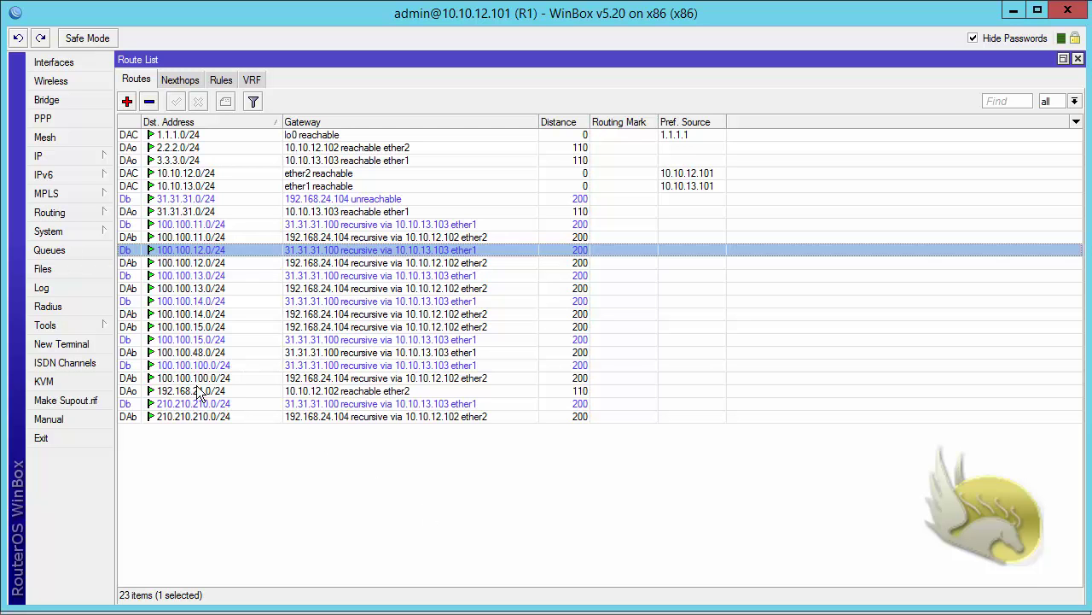
pyautogui.click(173, 353)
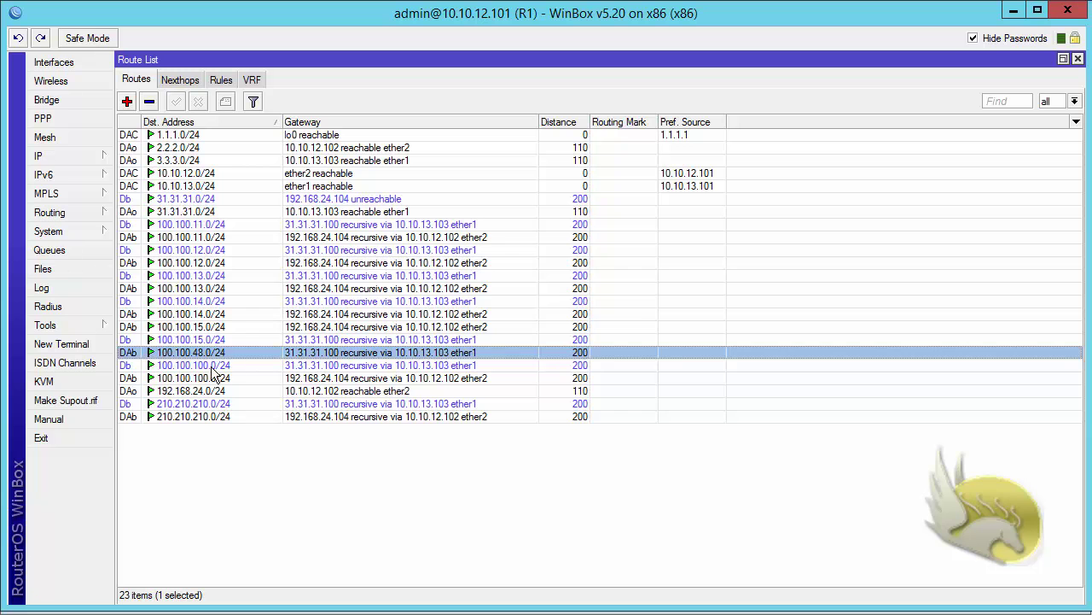
pyautogui.click(321, 483)
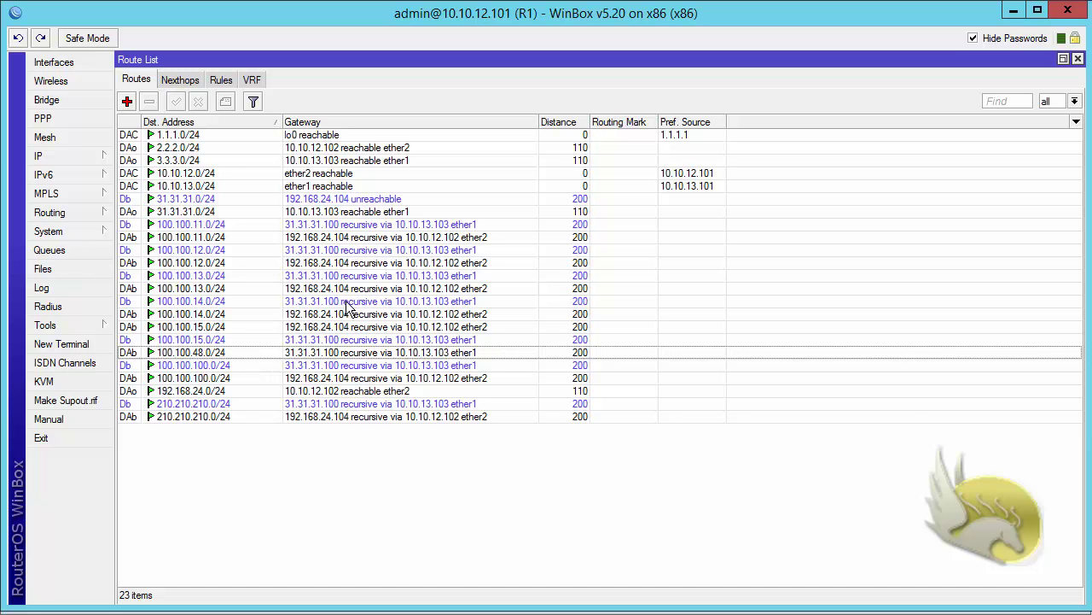
# Confirm R1's 100.100.13.0/24 route via 31.31.31.100 has target scope 30, then switch to the topology
pyautogui.click(354, 276)
pyautogui.doubleClick(353, 279)
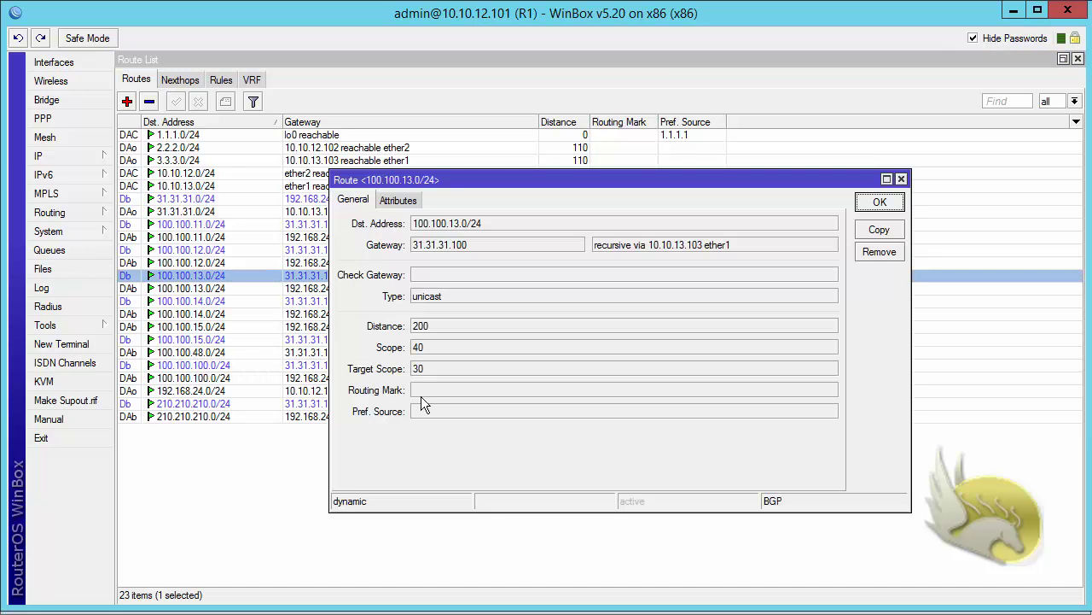
pyautogui.doubleClick(419, 370)
pyautogui.click(878, 202)
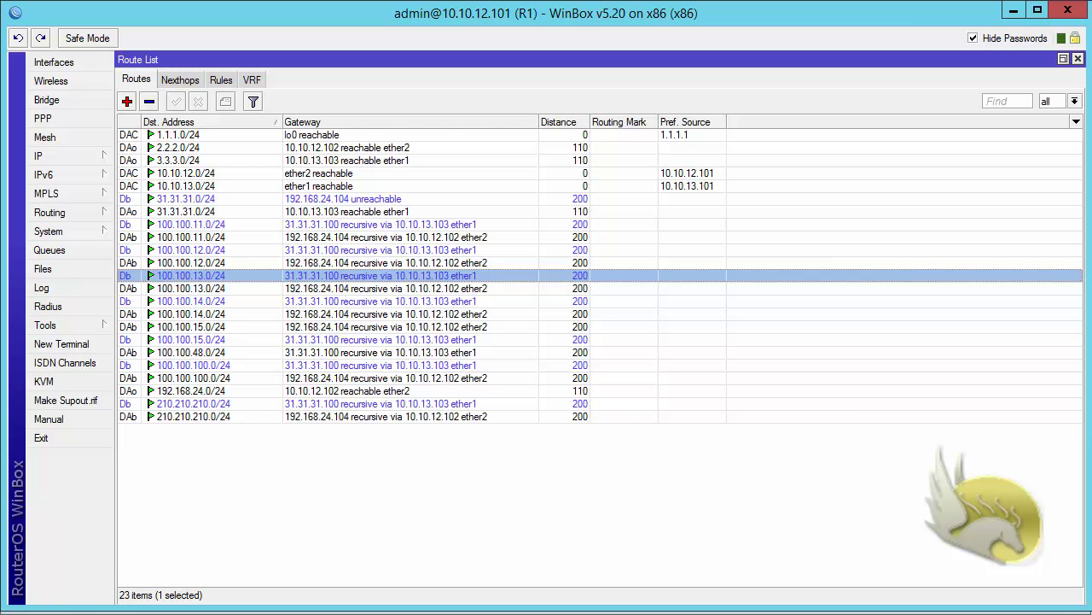
pyautogui.hotkey('alt', 'Tab')
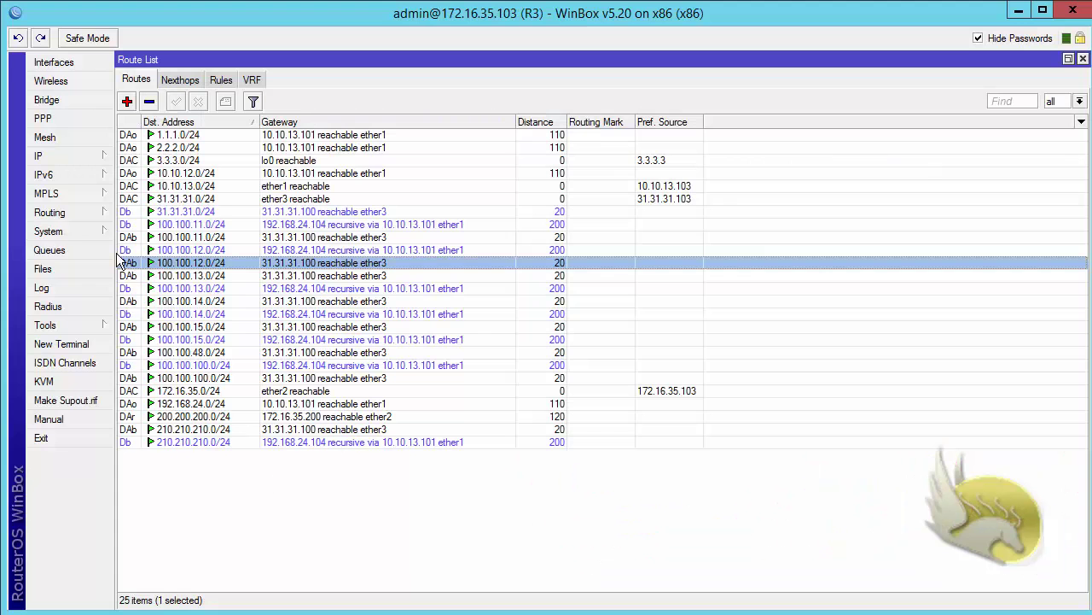
# Review R3's filter rule in chain BGP_IN: action accept with Set Target Scope 255
pyautogui.click(71, 212)
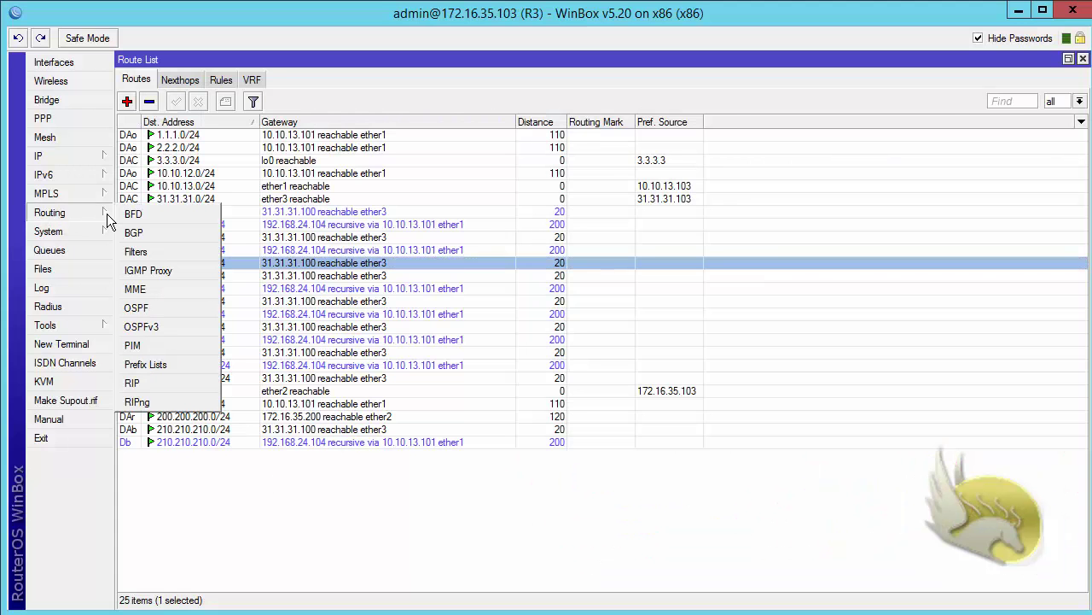
pyautogui.click(141, 250)
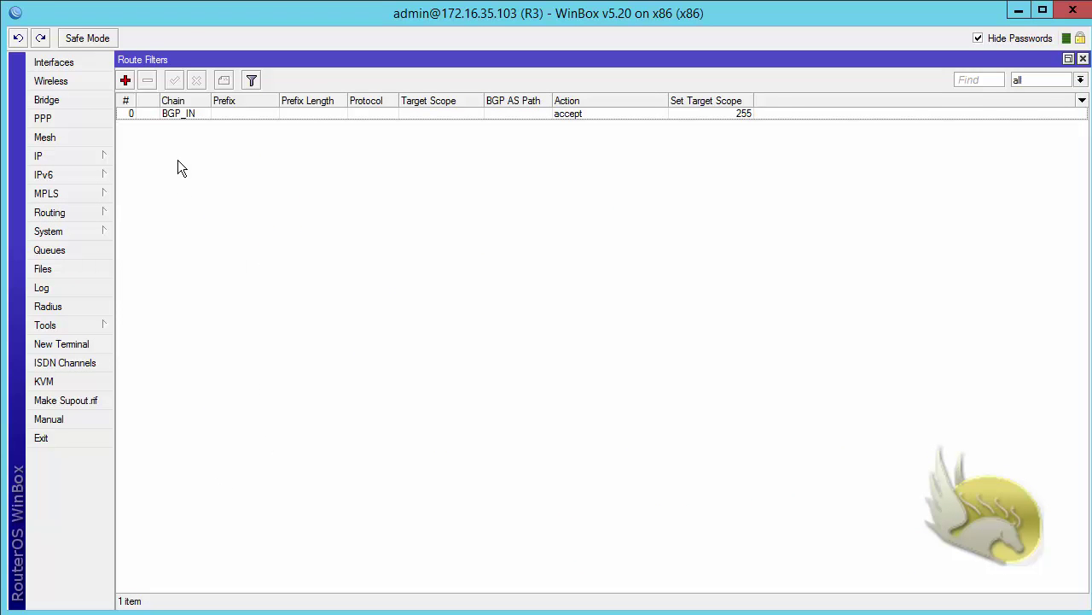
pyautogui.doubleClick(178, 116)
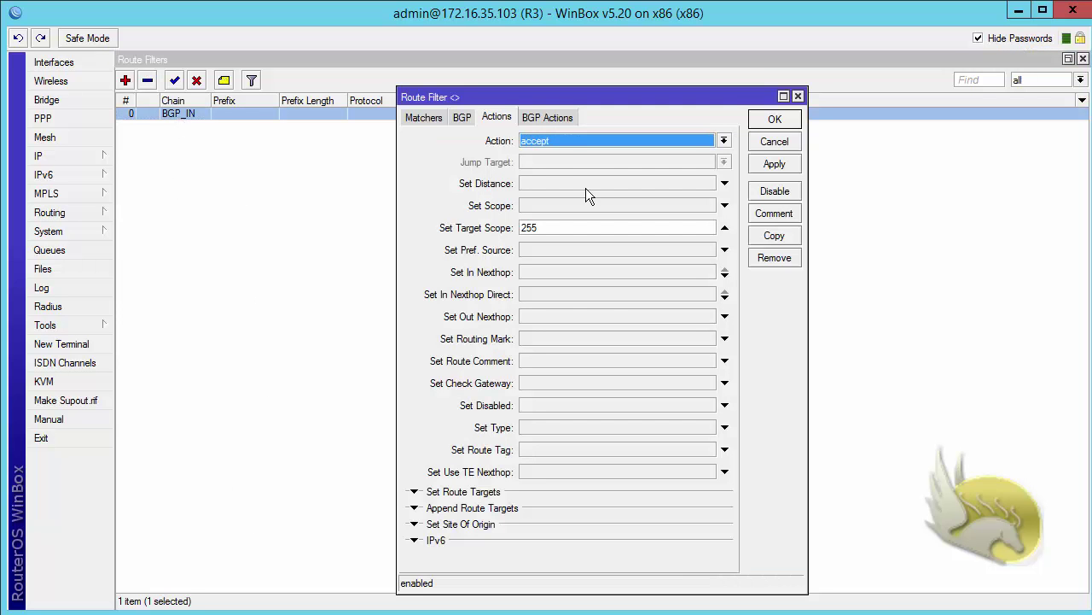
pyautogui.click(427, 119)
pyautogui.moveTo(550, 142); pyautogui.dragTo(413, 144)
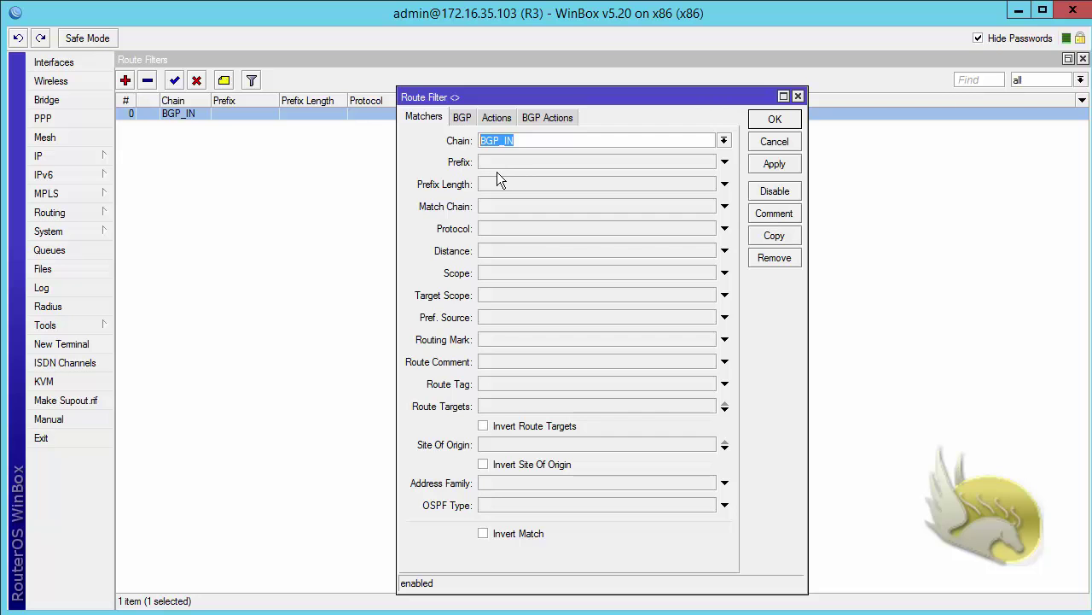
pyautogui.click(495, 118)
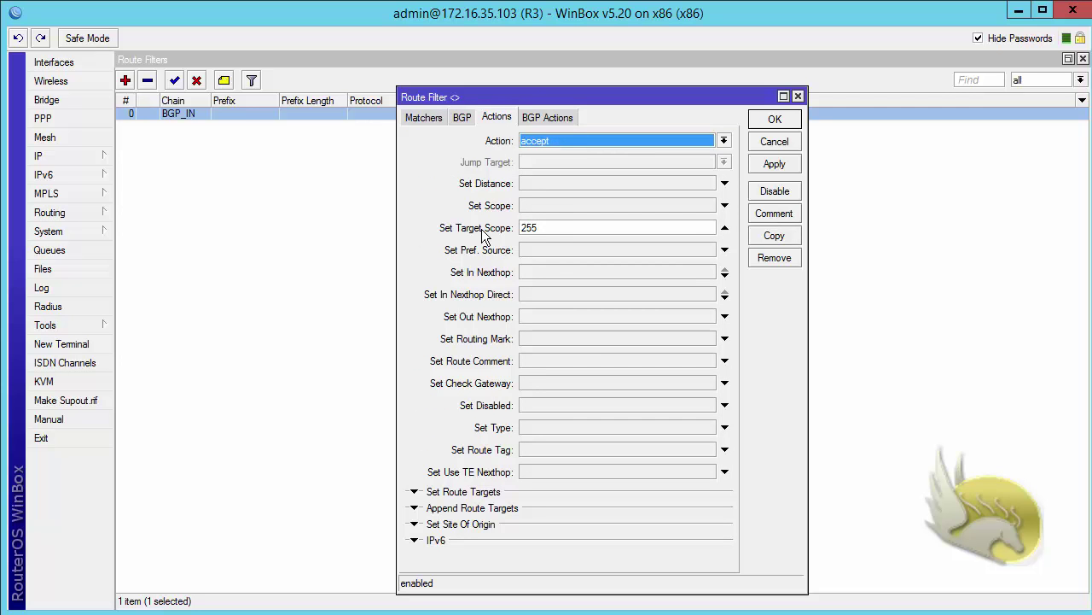
pyautogui.doubleClick(552, 227)
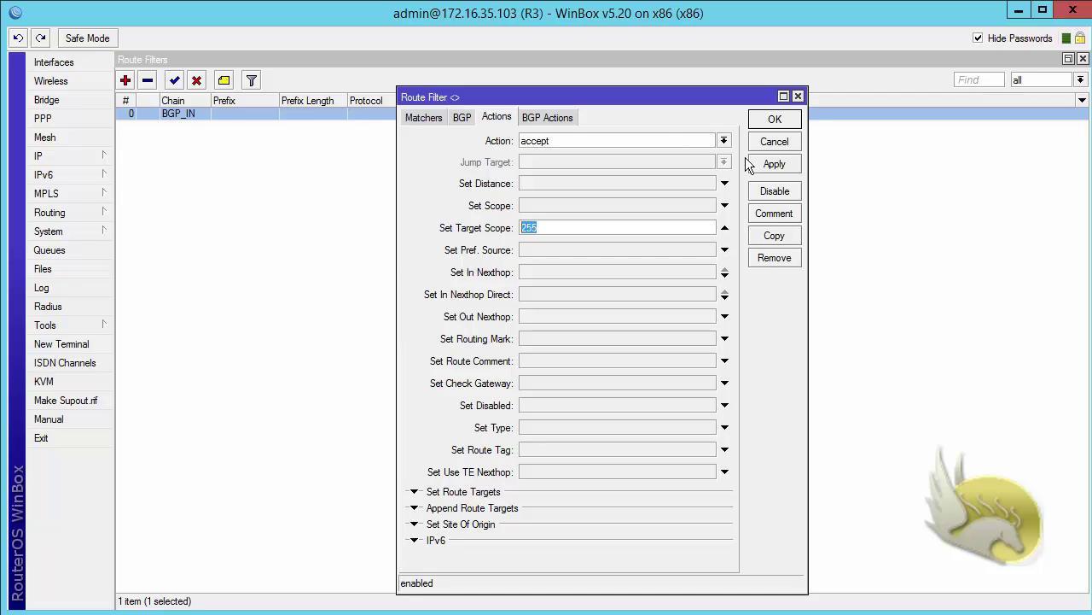
pyautogui.click(752, 121)
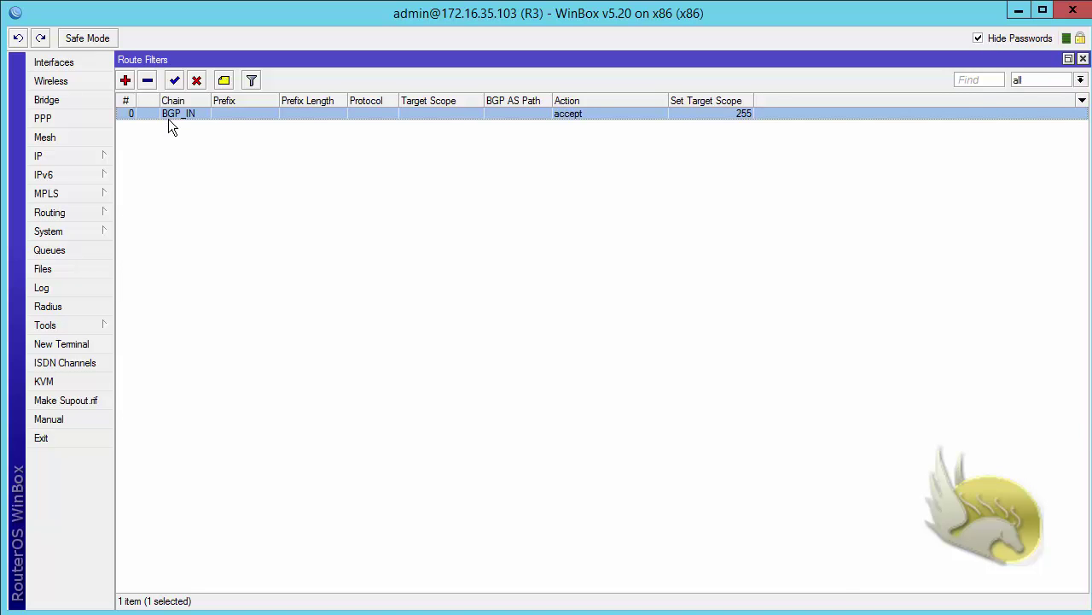
# Close Route Filters and bring up R3's BGP peer list
pyautogui.click(1083, 59)
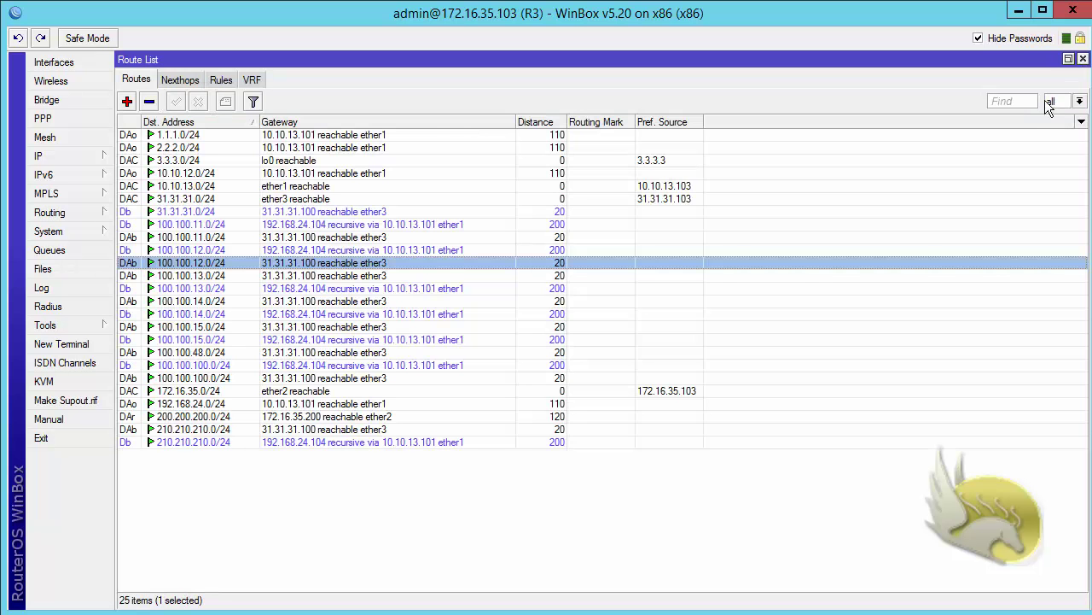
pyautogui.click(107, 213)
pyautogui.click(138, 233)
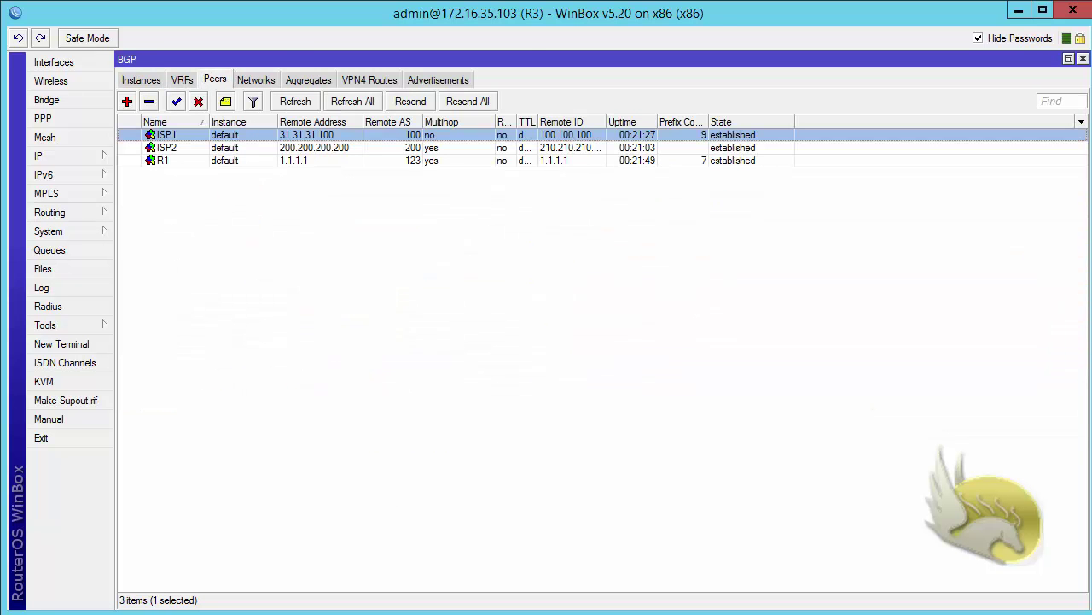
pyautogui.hotkey('alt', 'Tab')
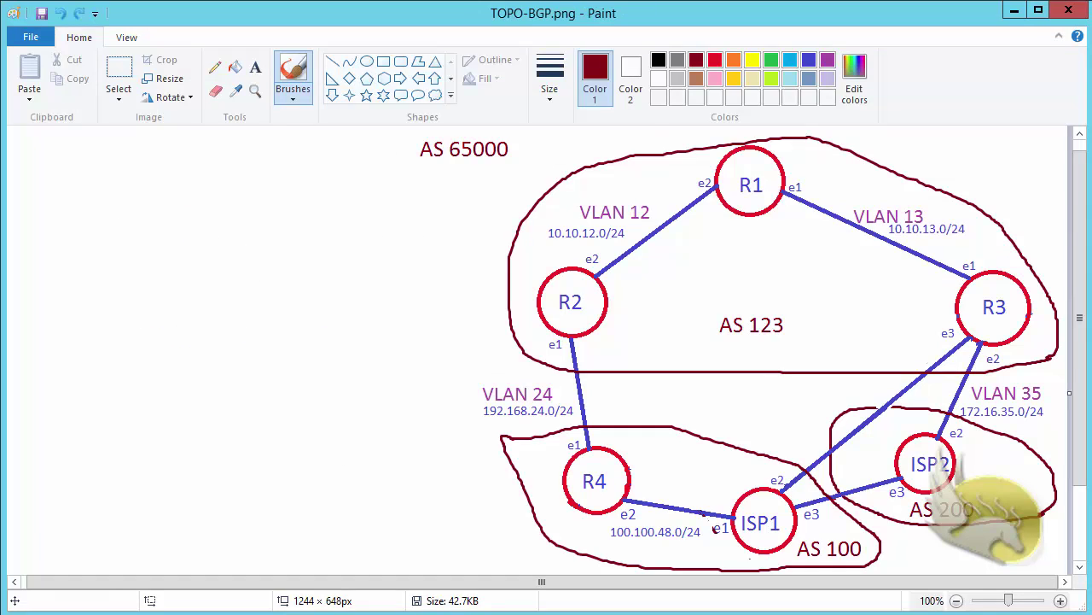
pyautogui.hotkey('alt', 'Tab')
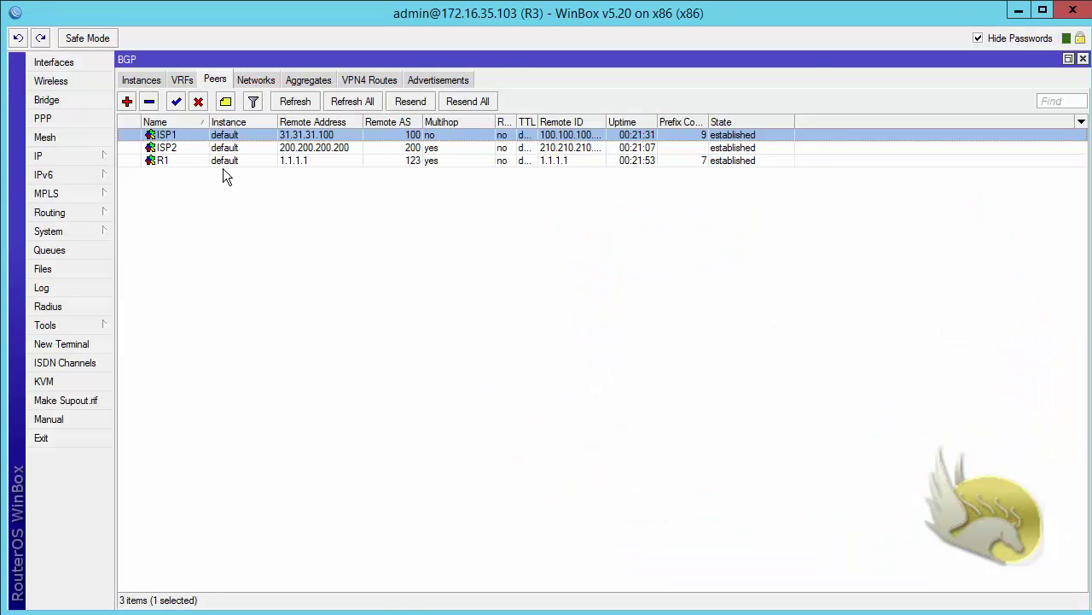
# Confirm the ISP1 peer's In Filter is set to BGP_IN
pyautogui.doubleClick(173, 136)
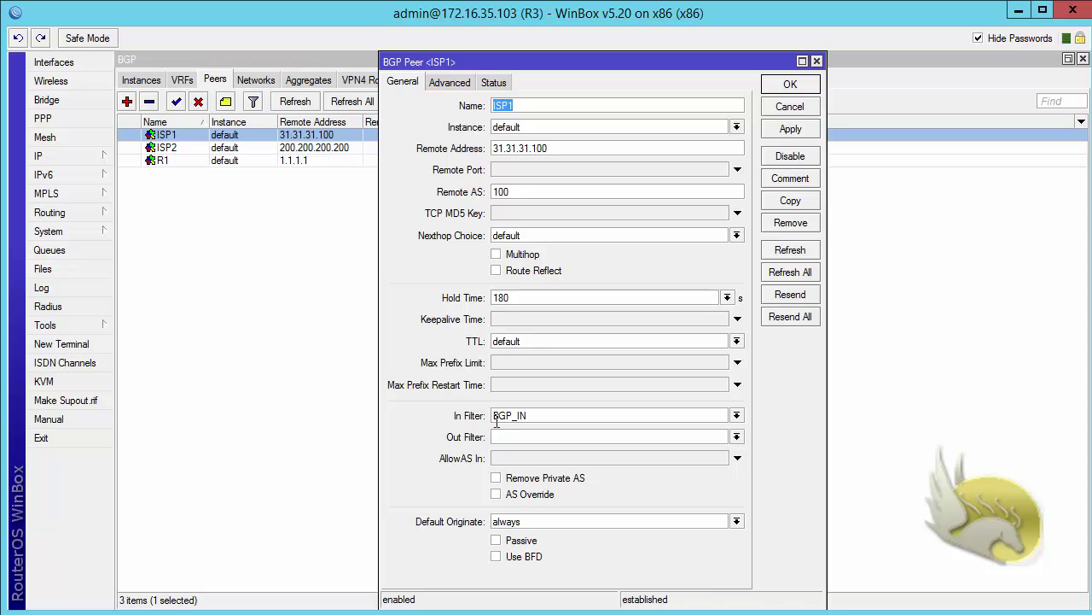
pyautogui.doubleClick(543, 416)
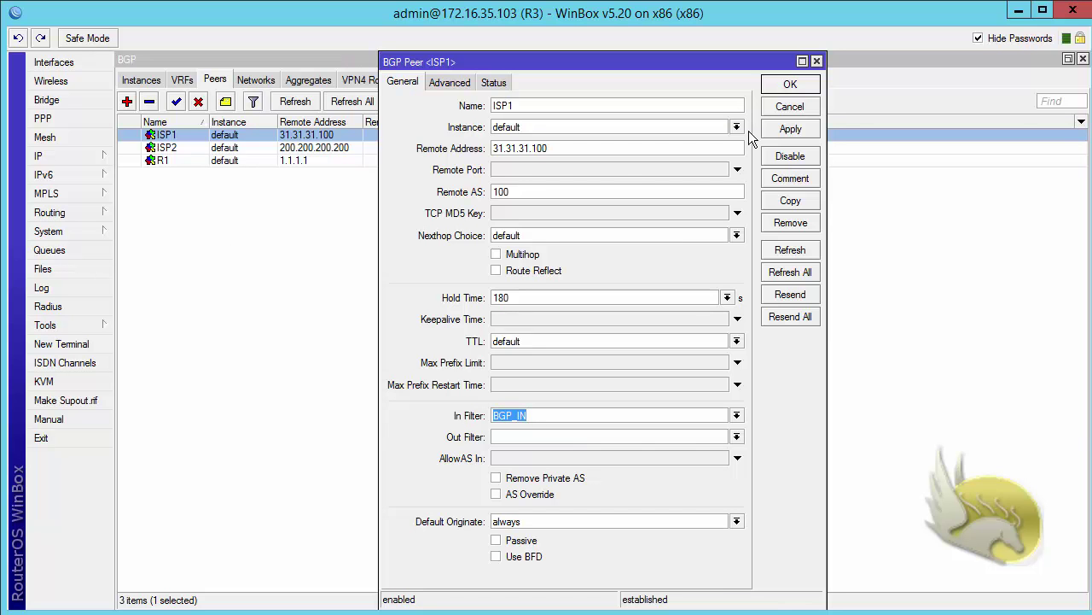
pyautogui.click(791, 83)
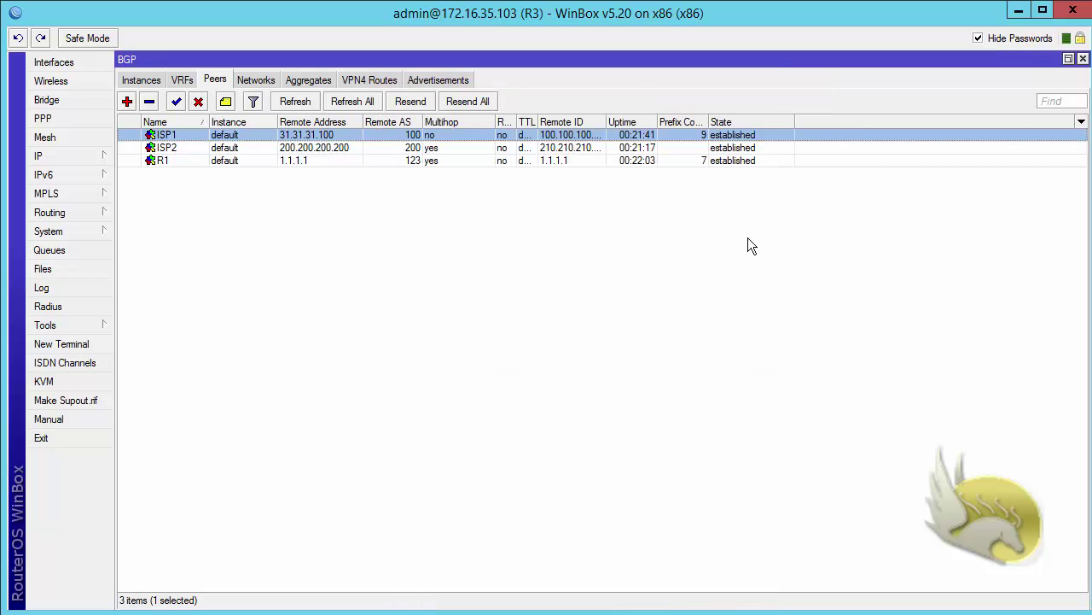
# Check that R3's 100.100.12.0/24 route has target scope 255 and scope 40
pyautogui.click(85, 161)
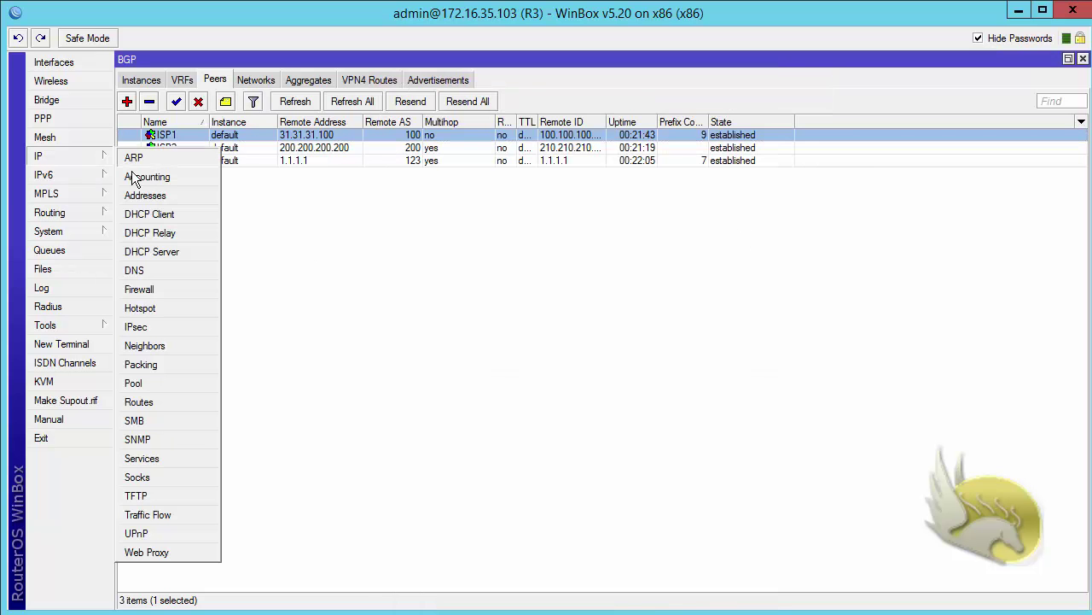
pyautogui.click(164, 399)
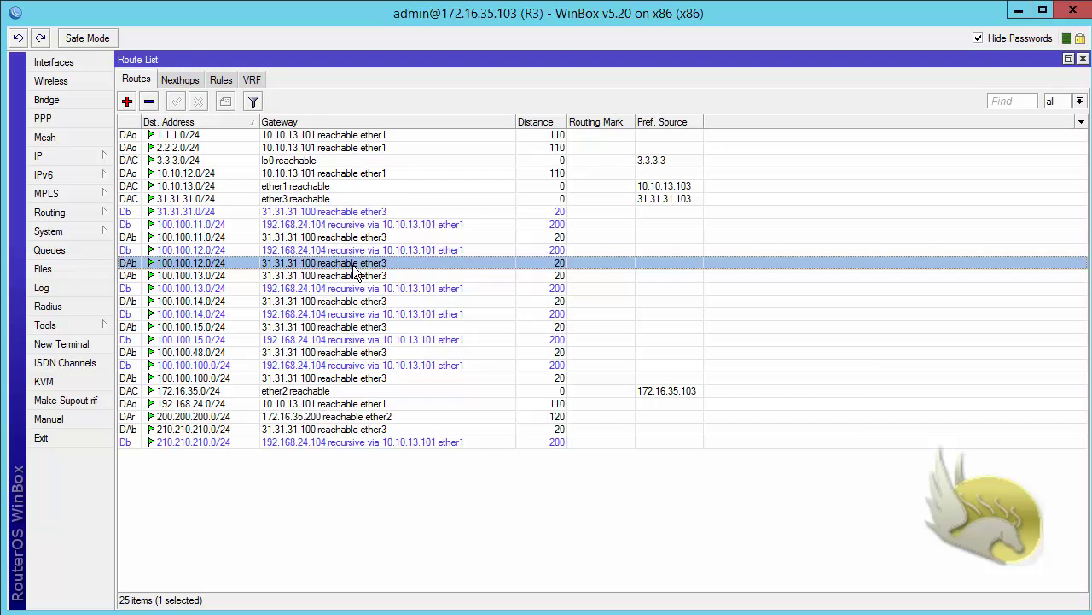
pyautogui.doubleClick(353, 266)
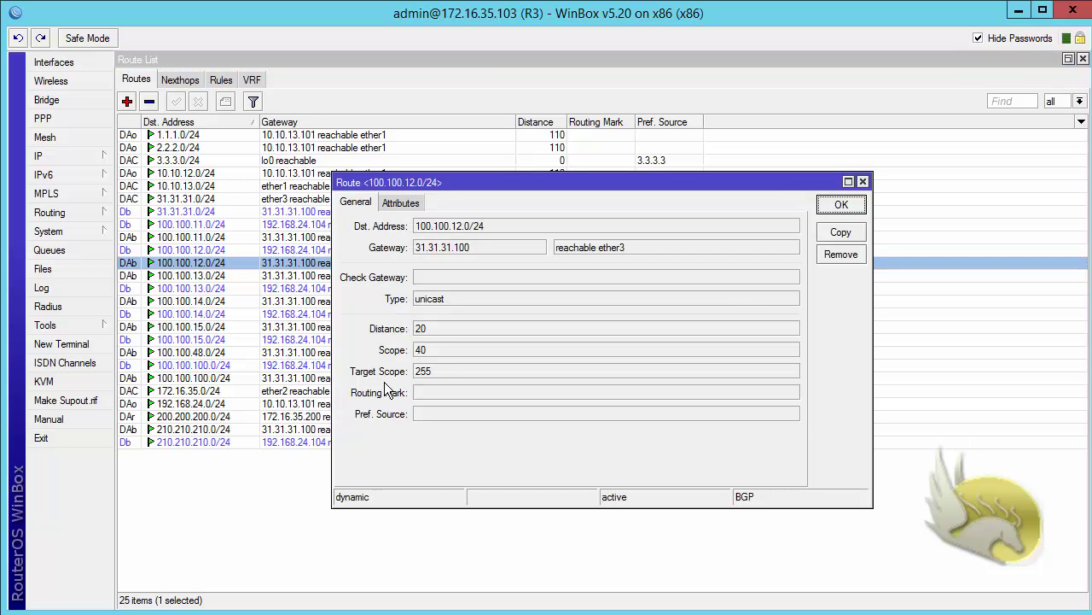
pyautogui.doubleClick(439, 374)
pyautogui.doubleClick(421, 349)
pyautogui.click(840, 205)
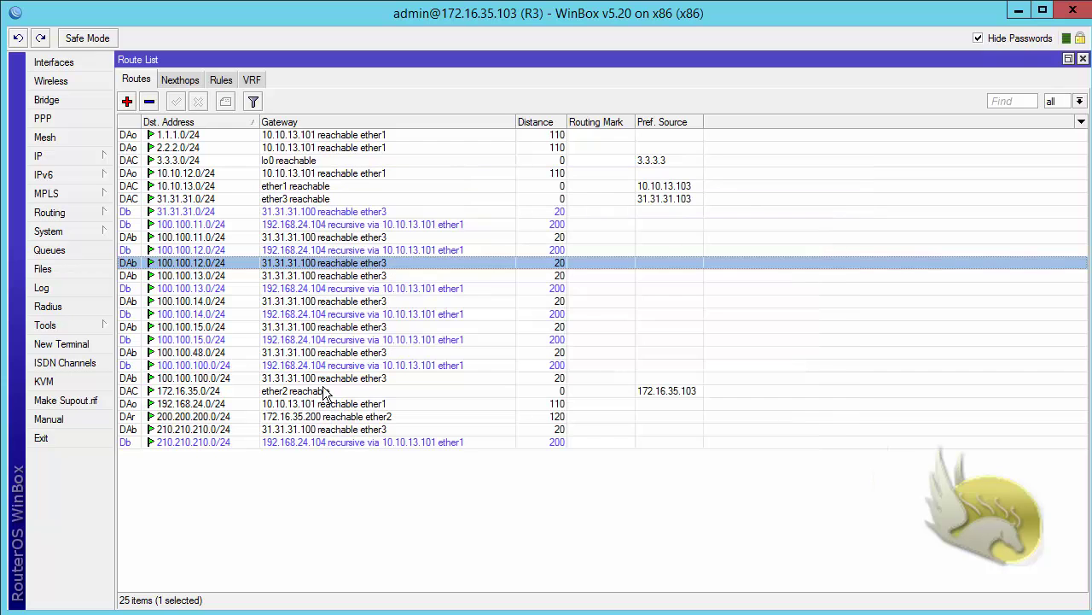
pyautogui.click(278, 491)
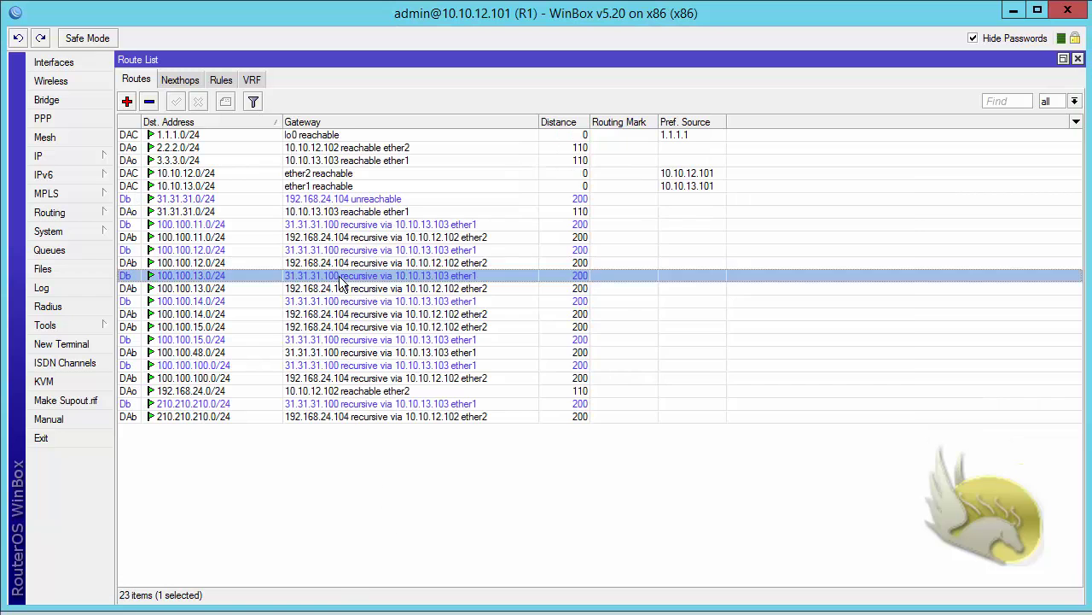
# Confirm the 100.100.13.0/24 route via 31.31.31.100 has target scope 30
pyautogui.doubleClick(340, 275)
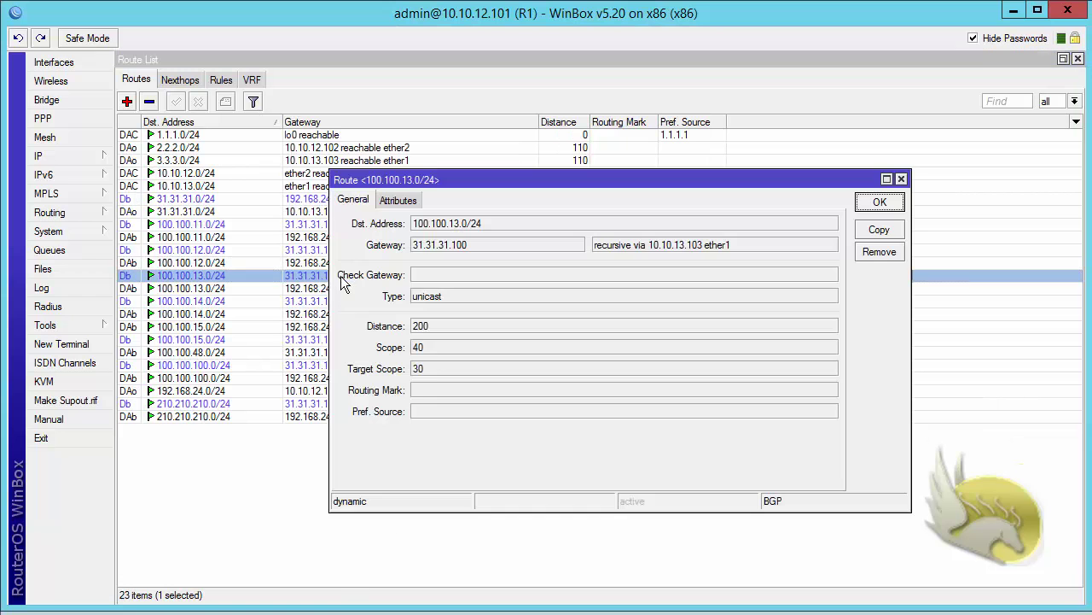
pyautogui.doubleClick(439, 373)
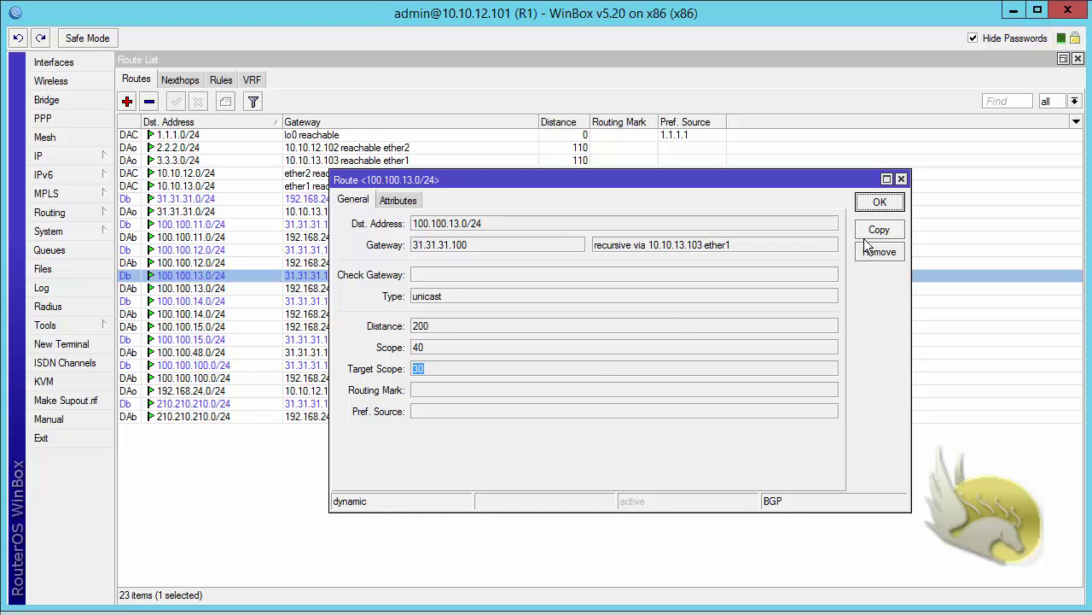
pyautogui.click(881, 202)
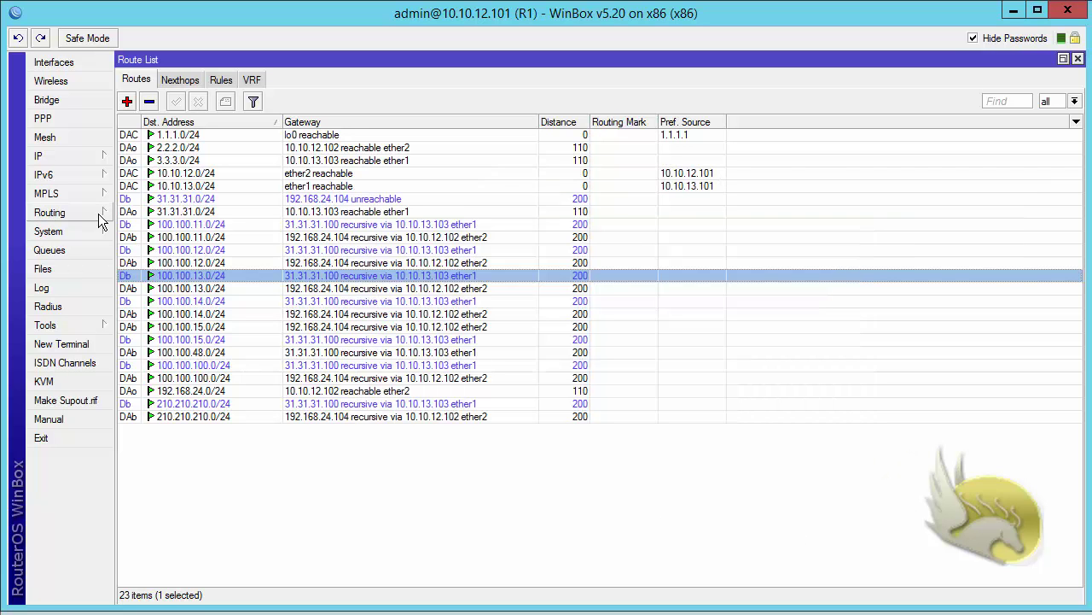
# Check the 100.100.13.0/24 route via 192.168.24.104 has scope 40, then deselect
pyautogui.doubleClick(193, 292)
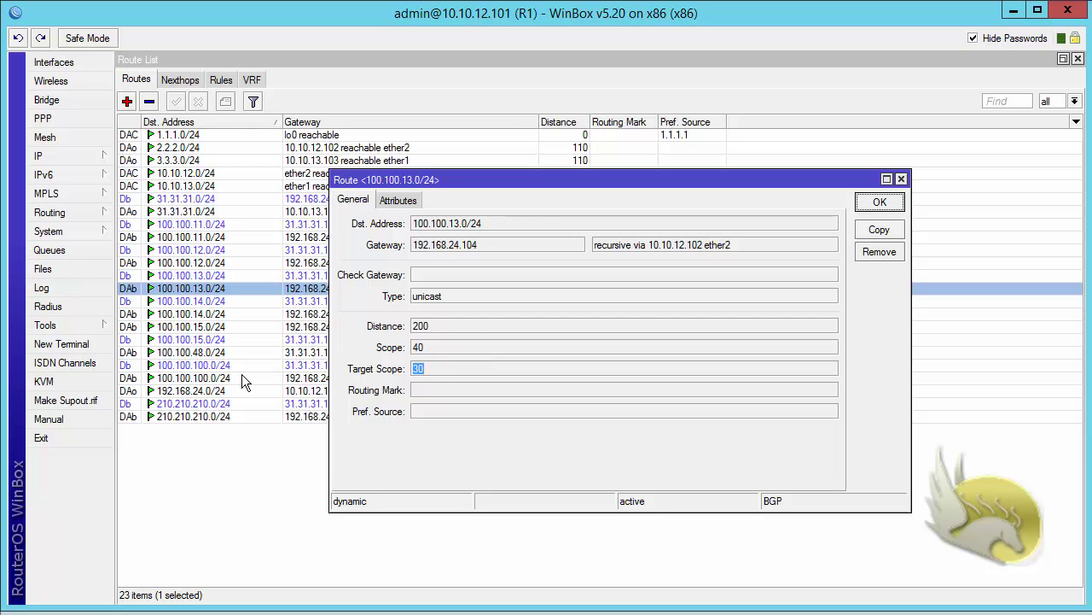
pyautogui.doubleClick(419, 346)
pyautogui.click(879, 202)
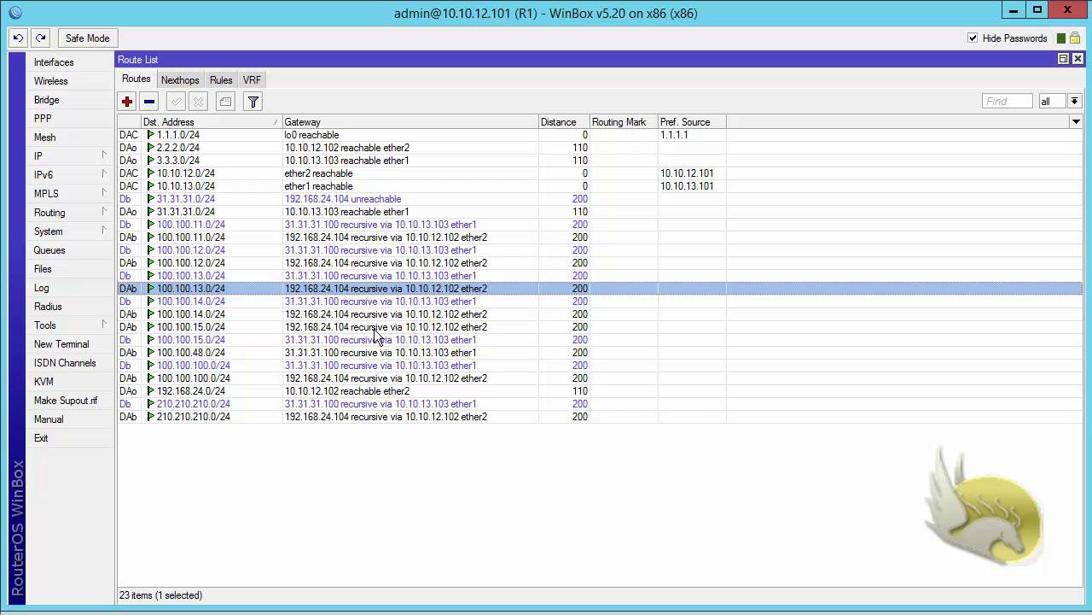
pyautogui.click(298, 461)
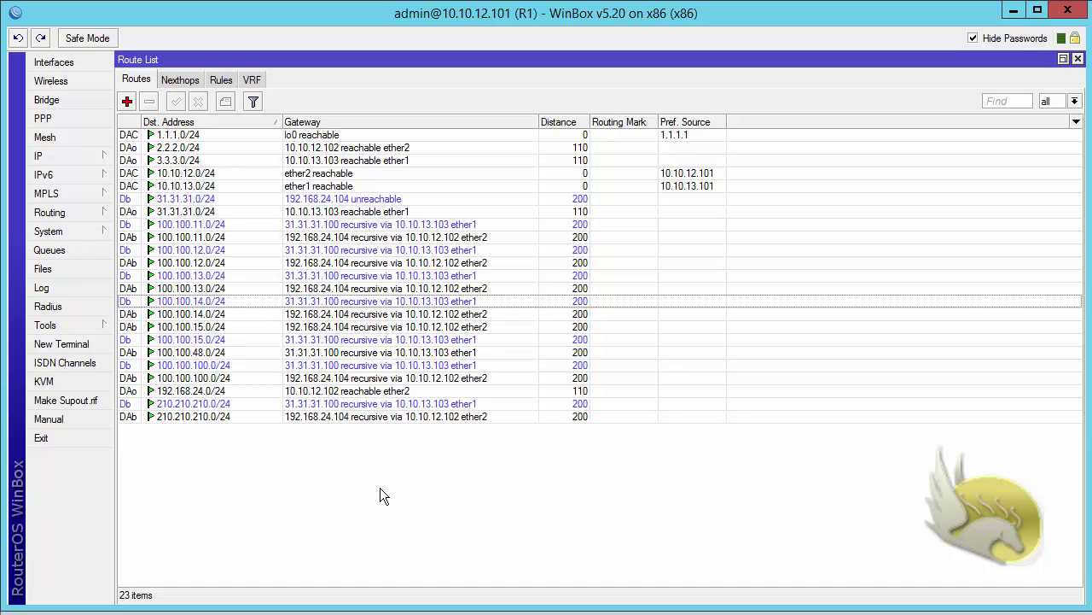
# Inspect the 100.100.14.0/24 route via R3: gateway 31.31.31.100, distance 200, origin incomplete
pyautogui.click(326, 303)
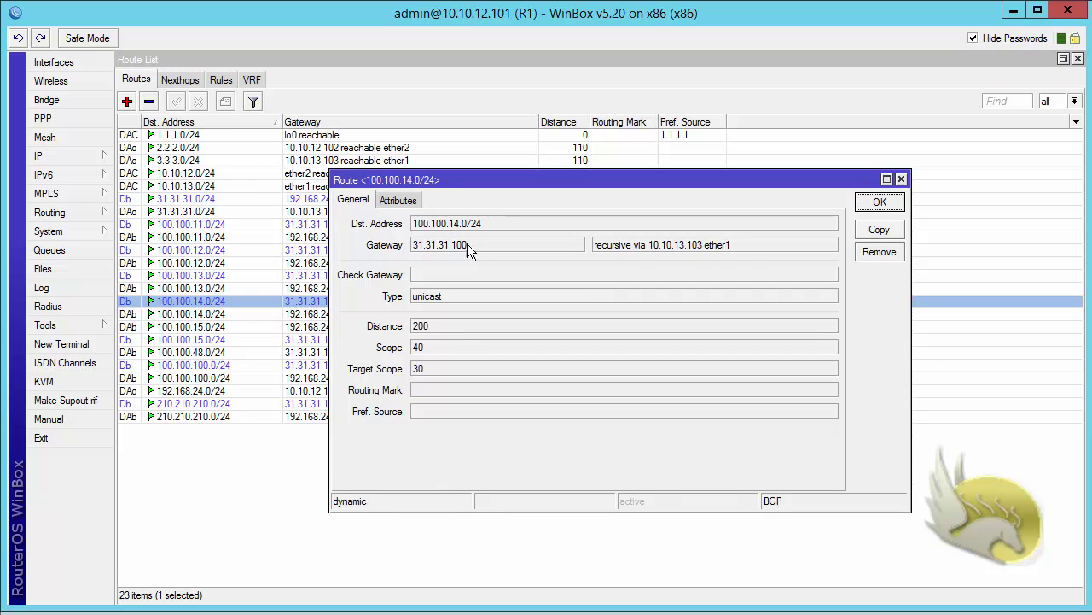
pyautogui.moveTo(467, 245); pyautogui.dragTo(394, 243)
pyautogui.moveTo(734, 249); pyautogui.dragTo(571, 248)
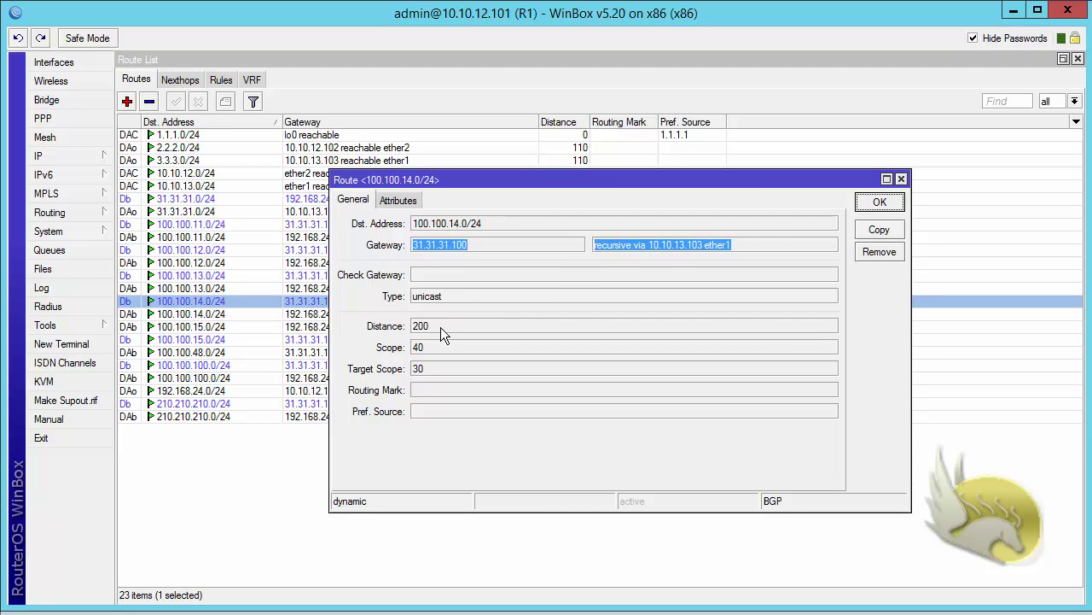
pyautogui.moveTo(441, 327); pyautogui.dragTo(412, 326)
pyautogui.click(401, 201)
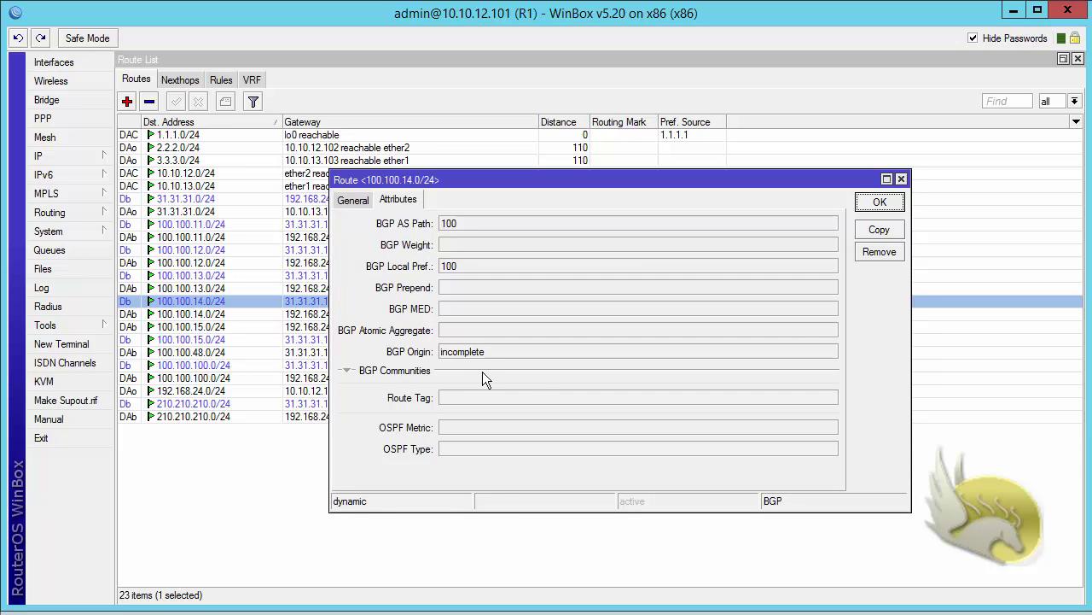
pyautogui.moveTo(486, 358); pyautogui.dragTo(346, 365)
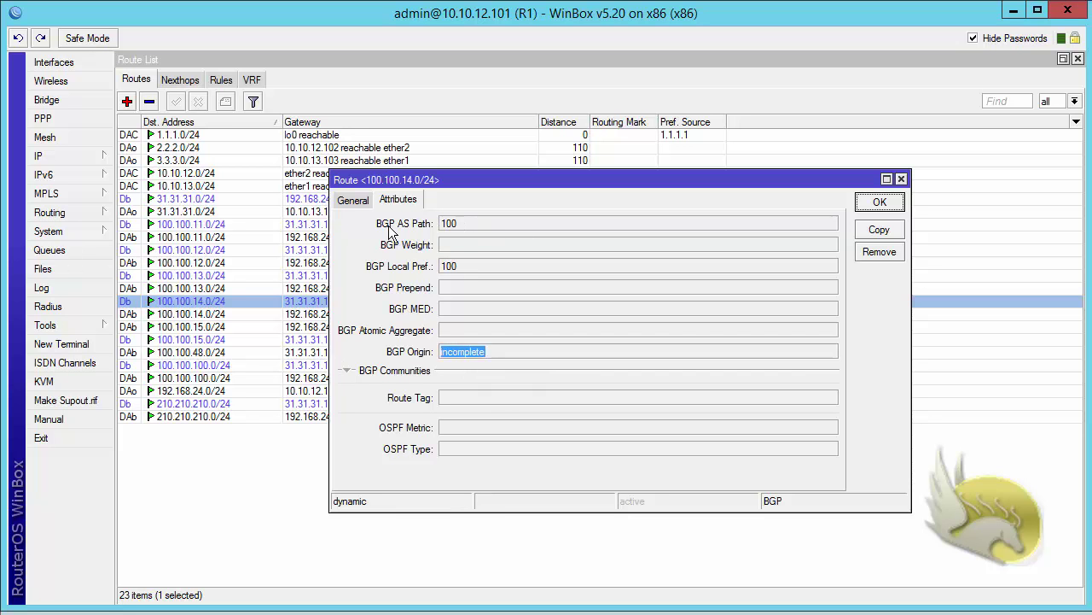
pyautogui.click(354, 202)
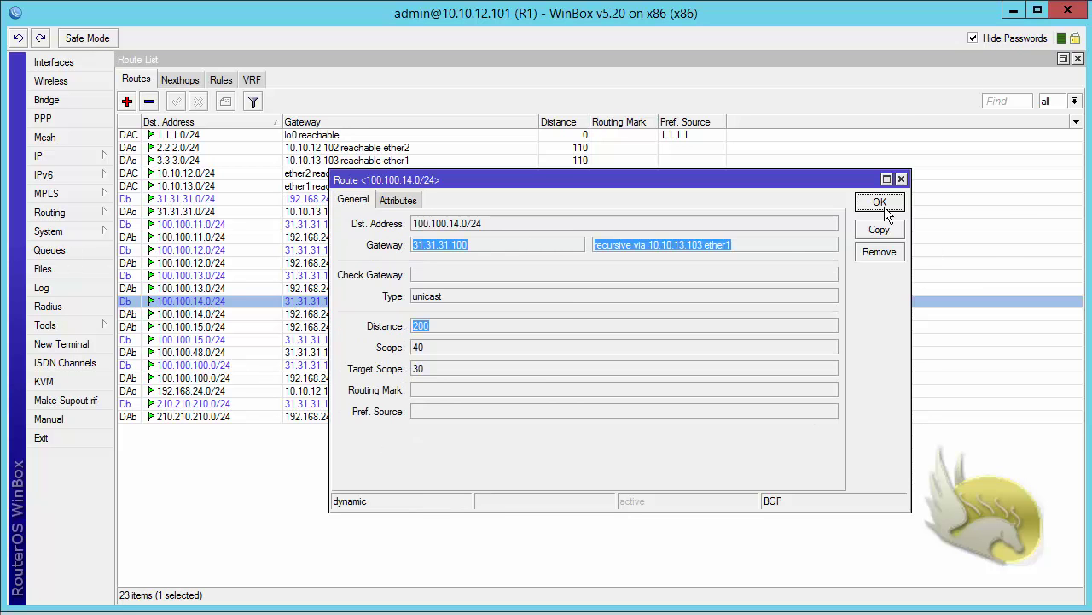
pyautogui.click(887, 208)
# Review the active 100.100.14.0/24 and the 100.100.13.0/24 route details, then switch to R3
pyautogui.doubleClick(293, 313)
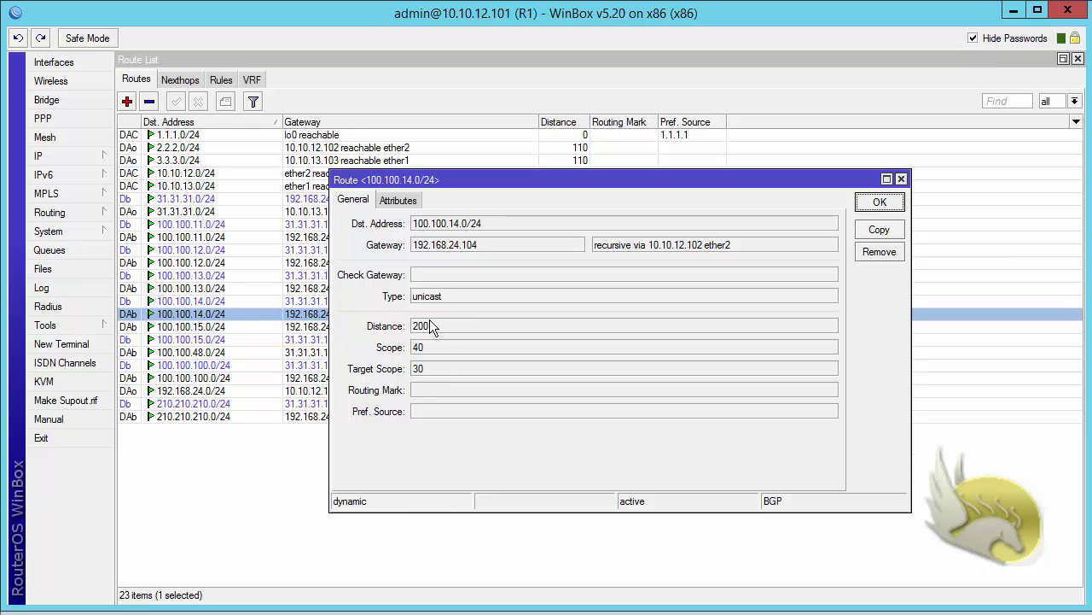
pyautogui.click(398, 206)
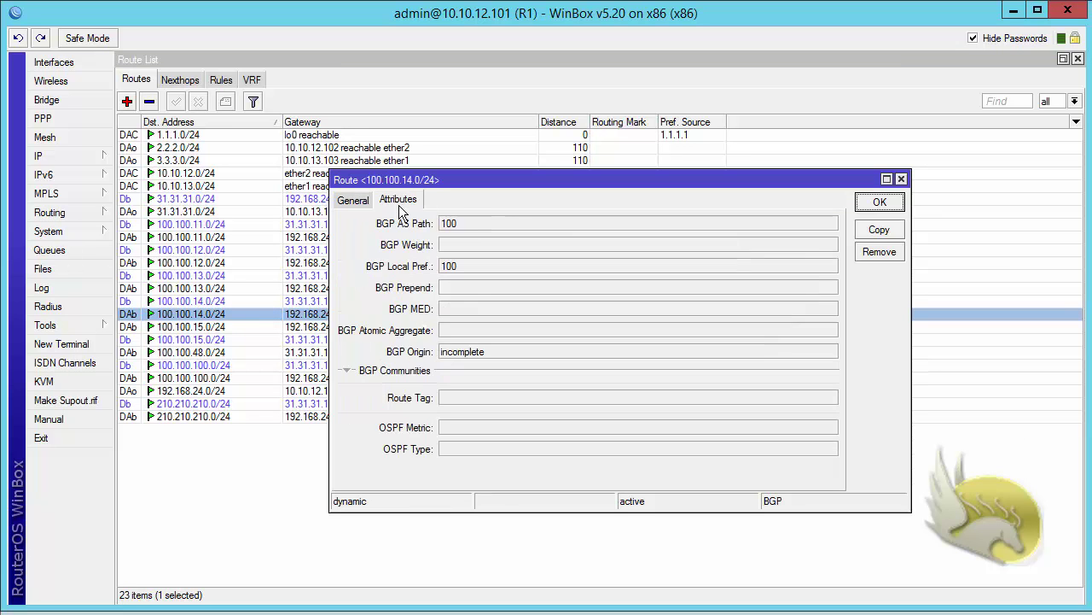
pyautogui.click(353, 203)
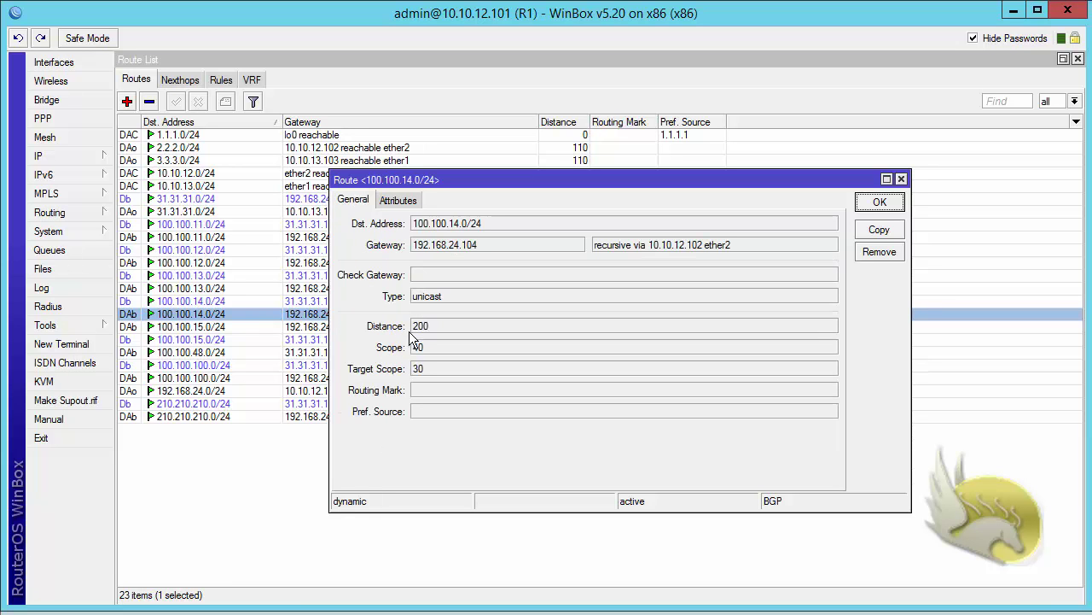
pyautogui.press('Up')
pyautogui.press('Up')
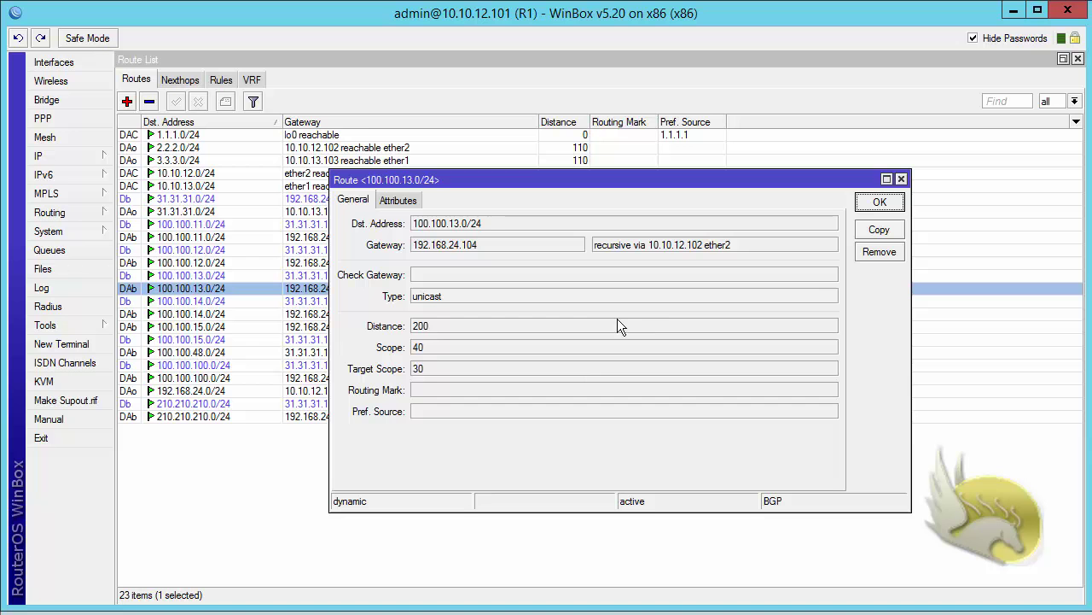
pyautogui.click(888, 205)
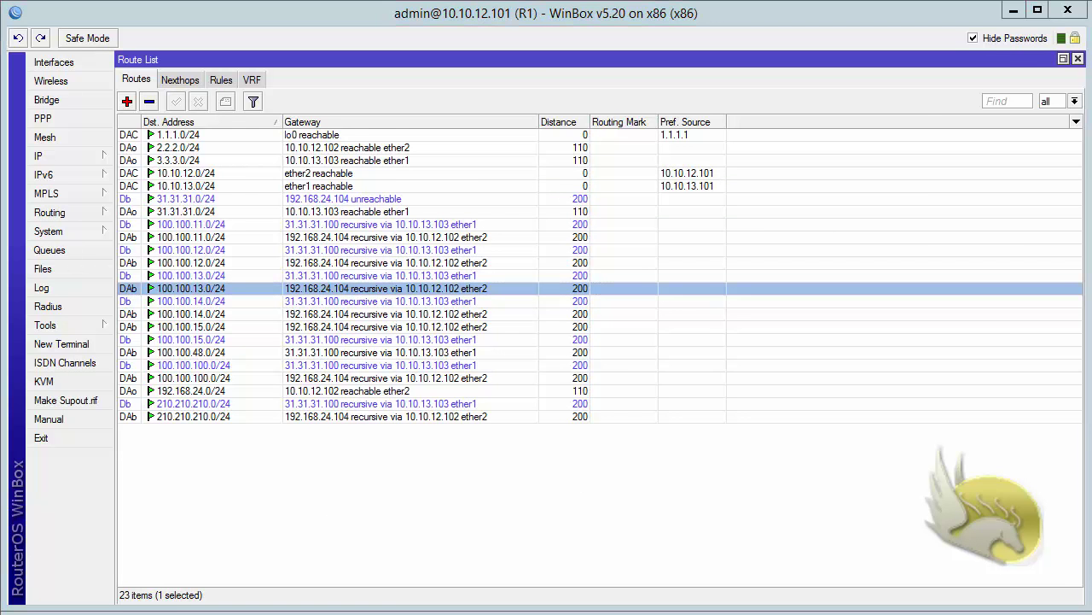
pyautogui.hotkey('alt', 'Tab')
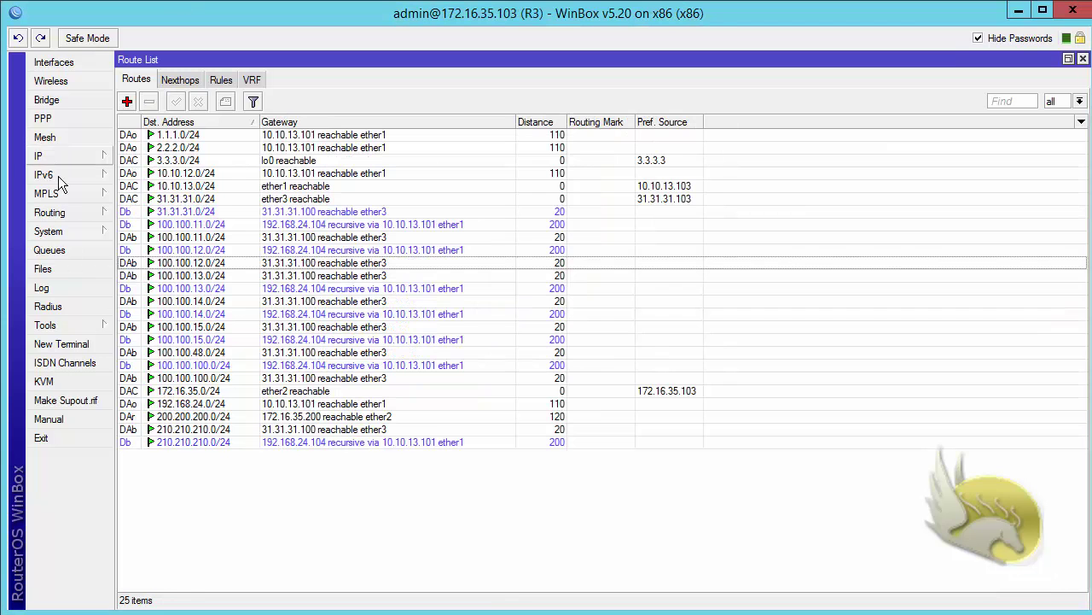
# Clear the BGP_IN In Filter from R3's ISP1 BGP peer and apply
pyautogui.click(67, 211)
pyautogui.click(146, 231)
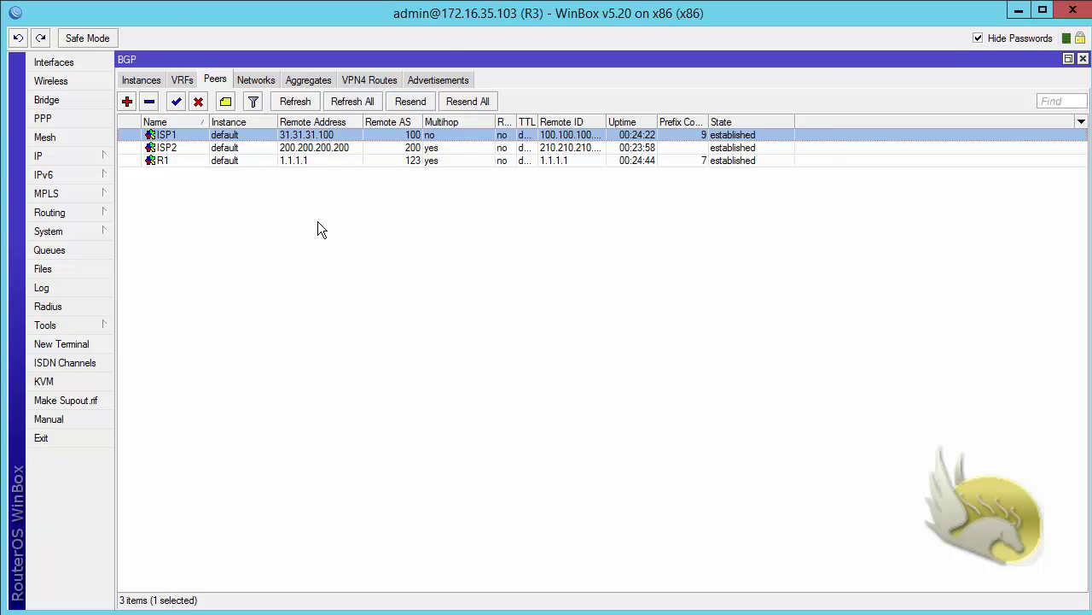
pyautogui.doubleClick(184, 136)
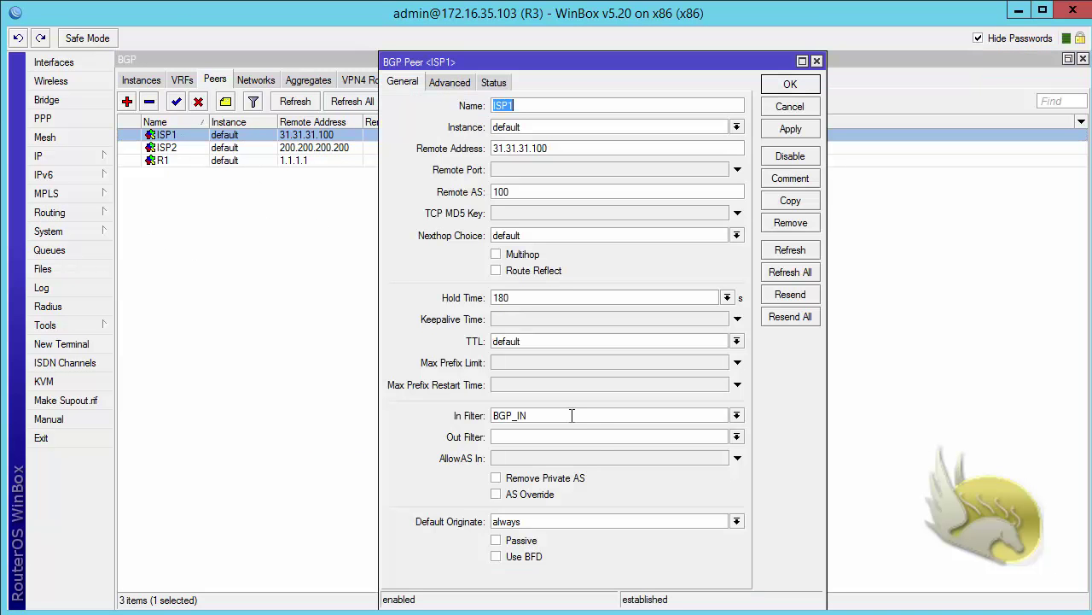
pyautogui.moveTo(566, 415); pyautogui.dragTo(297, 400)
pyautogui.press('Delete')
pyautogui.click(782, 85)
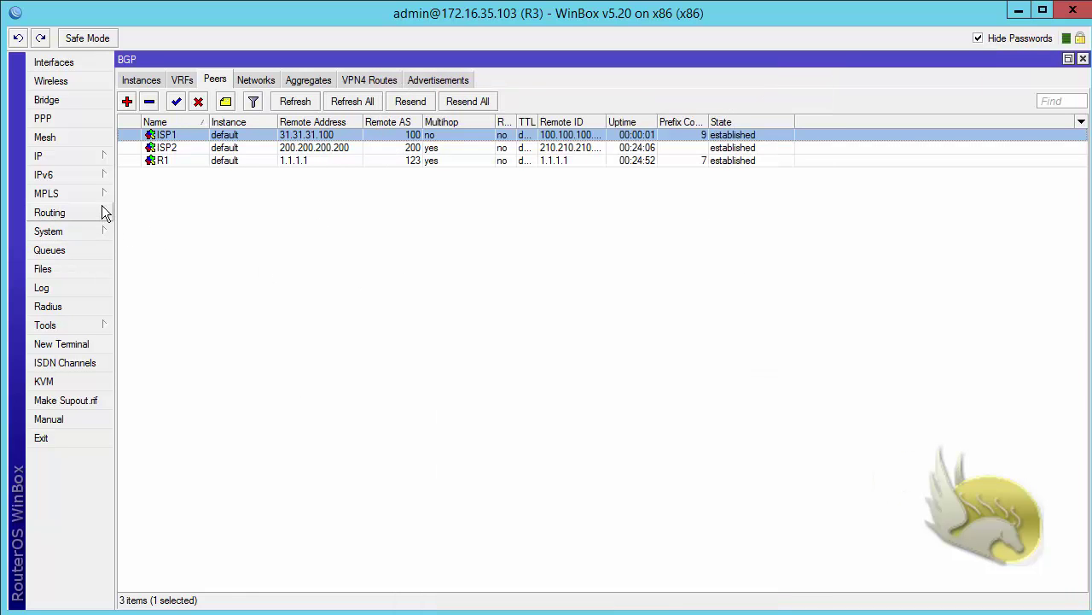
# Remove R3's BGP_IN route filter rule 0 and close Route Filters
pyautogui.click(78, 211)
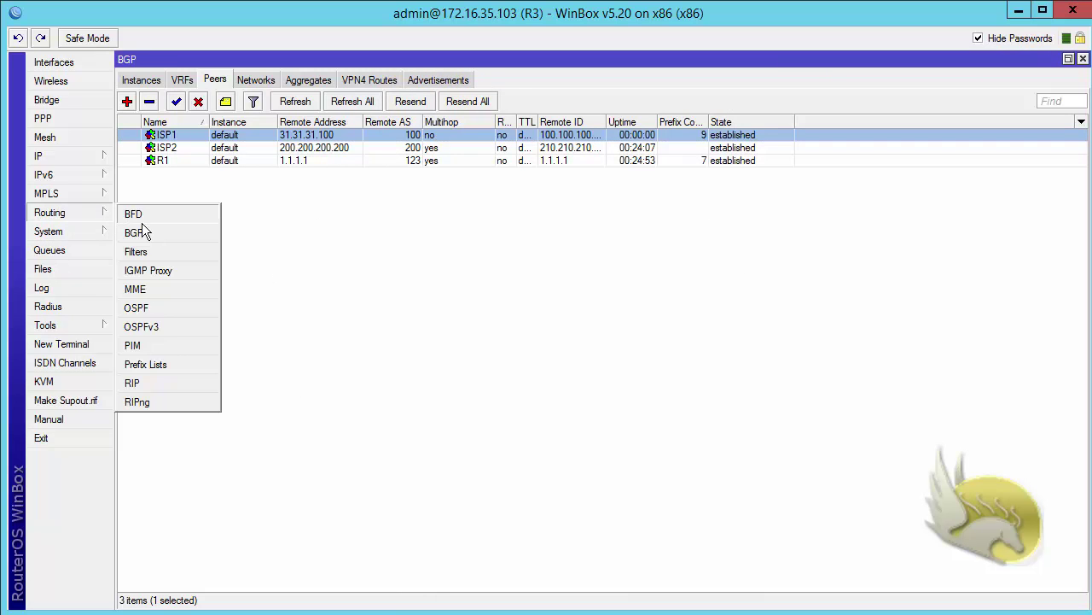
pyautogui.click(152, 251)
pyautogui.click(182, 117)
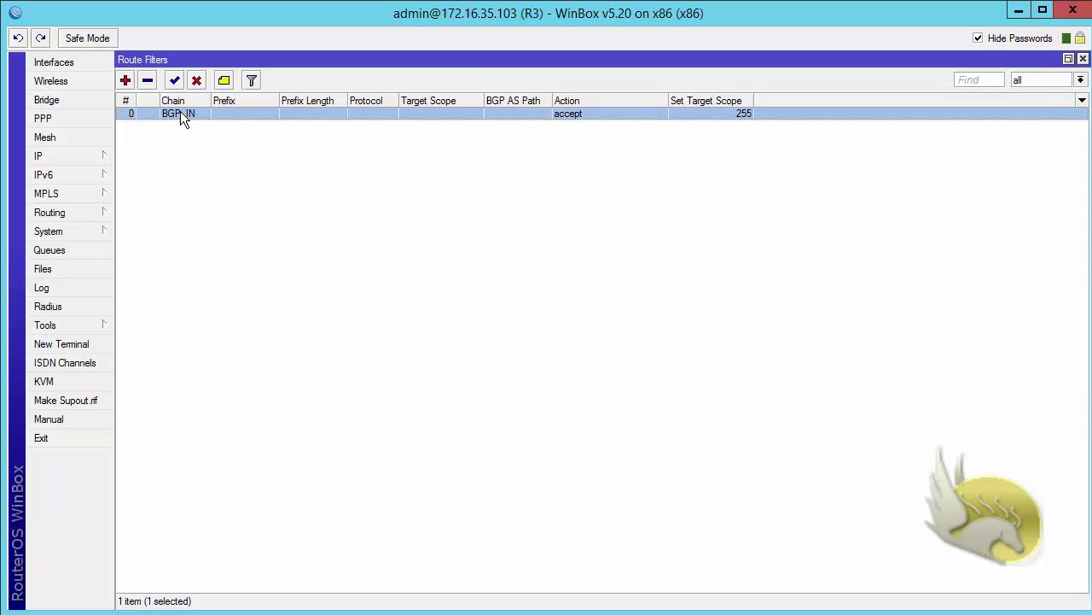
pyautogui.click(149, 82)
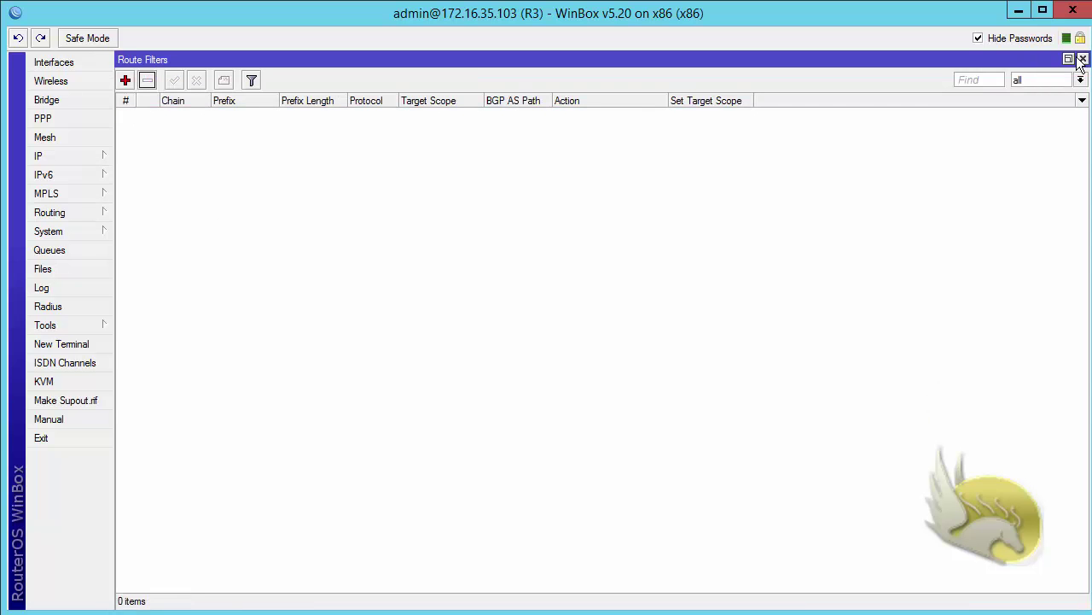
pyautogui.click(1082, 60)
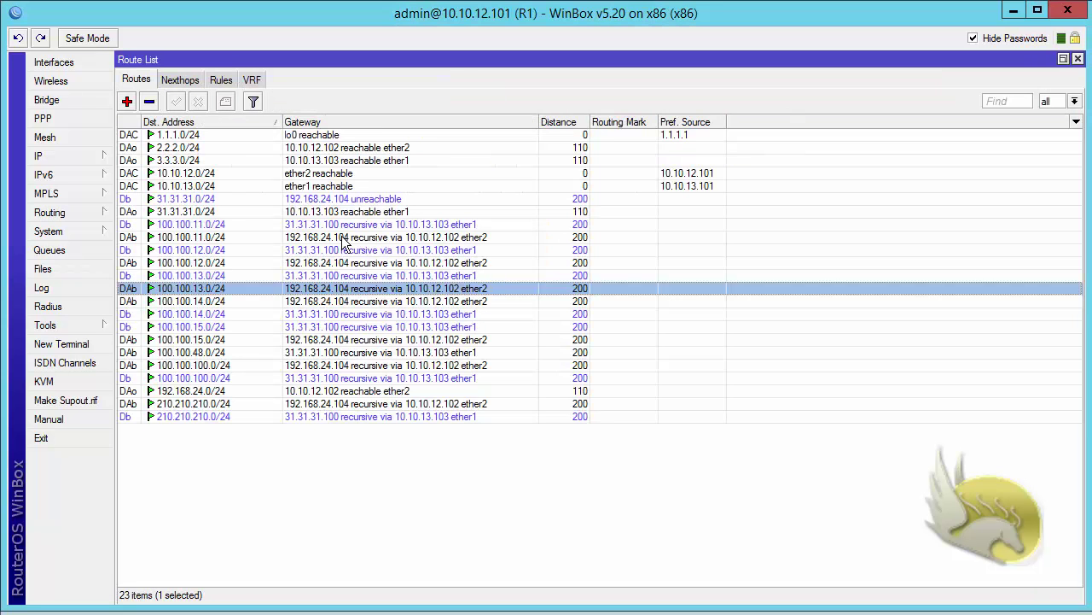
pyautogui.click(87, 214)
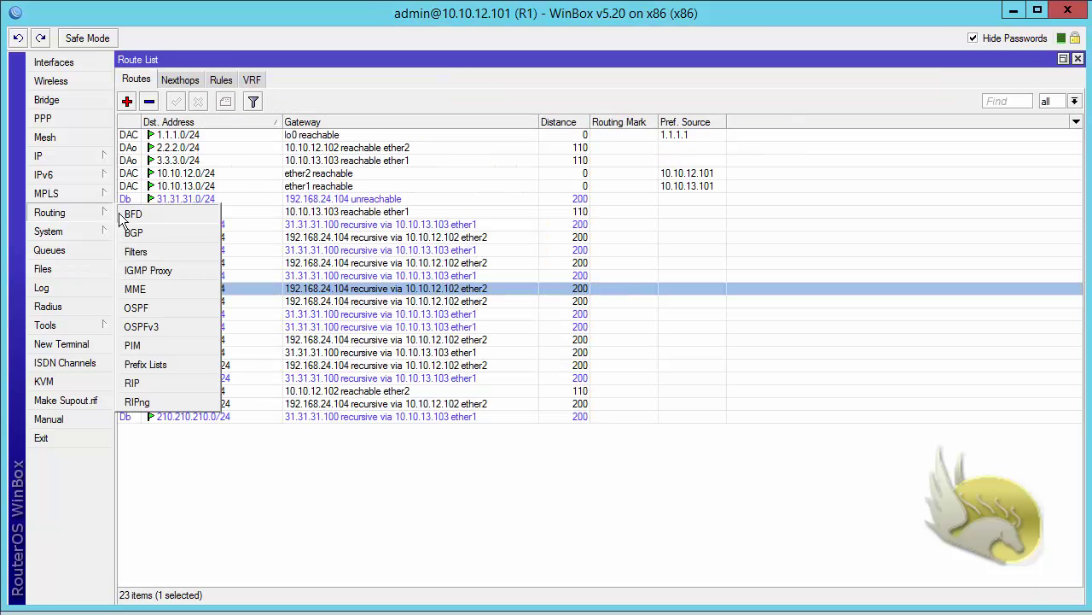
pyautogui.click(148, 250)
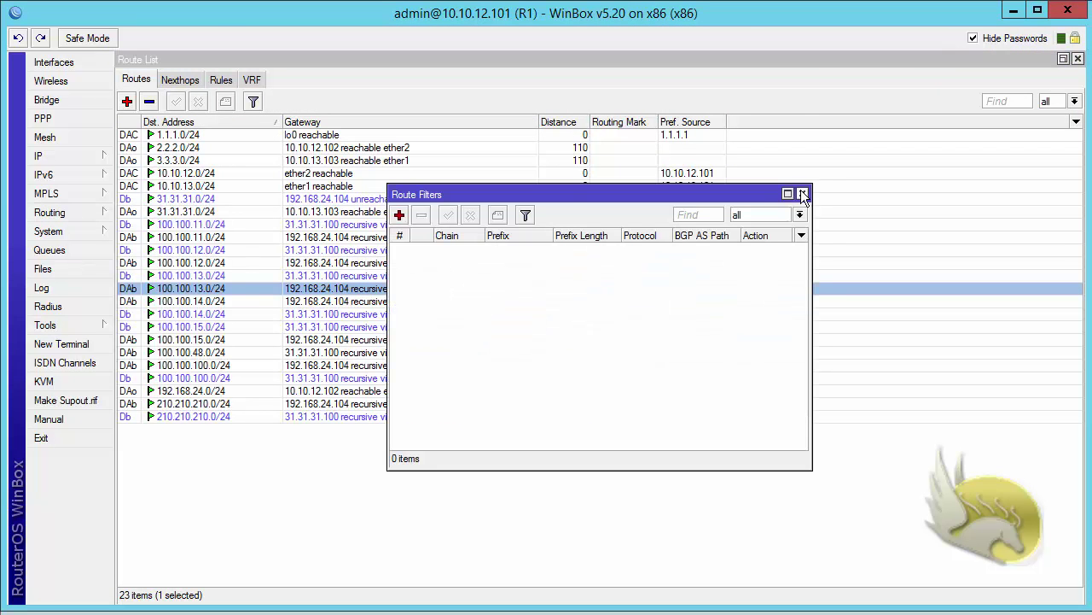
pyautogui.click(802, 195)
pyautogui.click(501, 461)
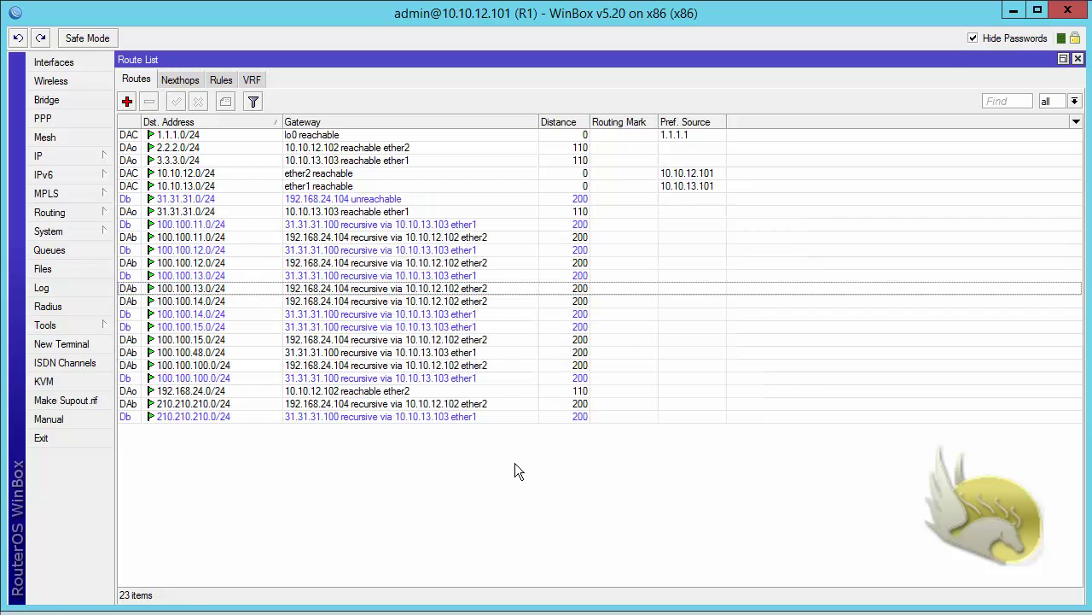